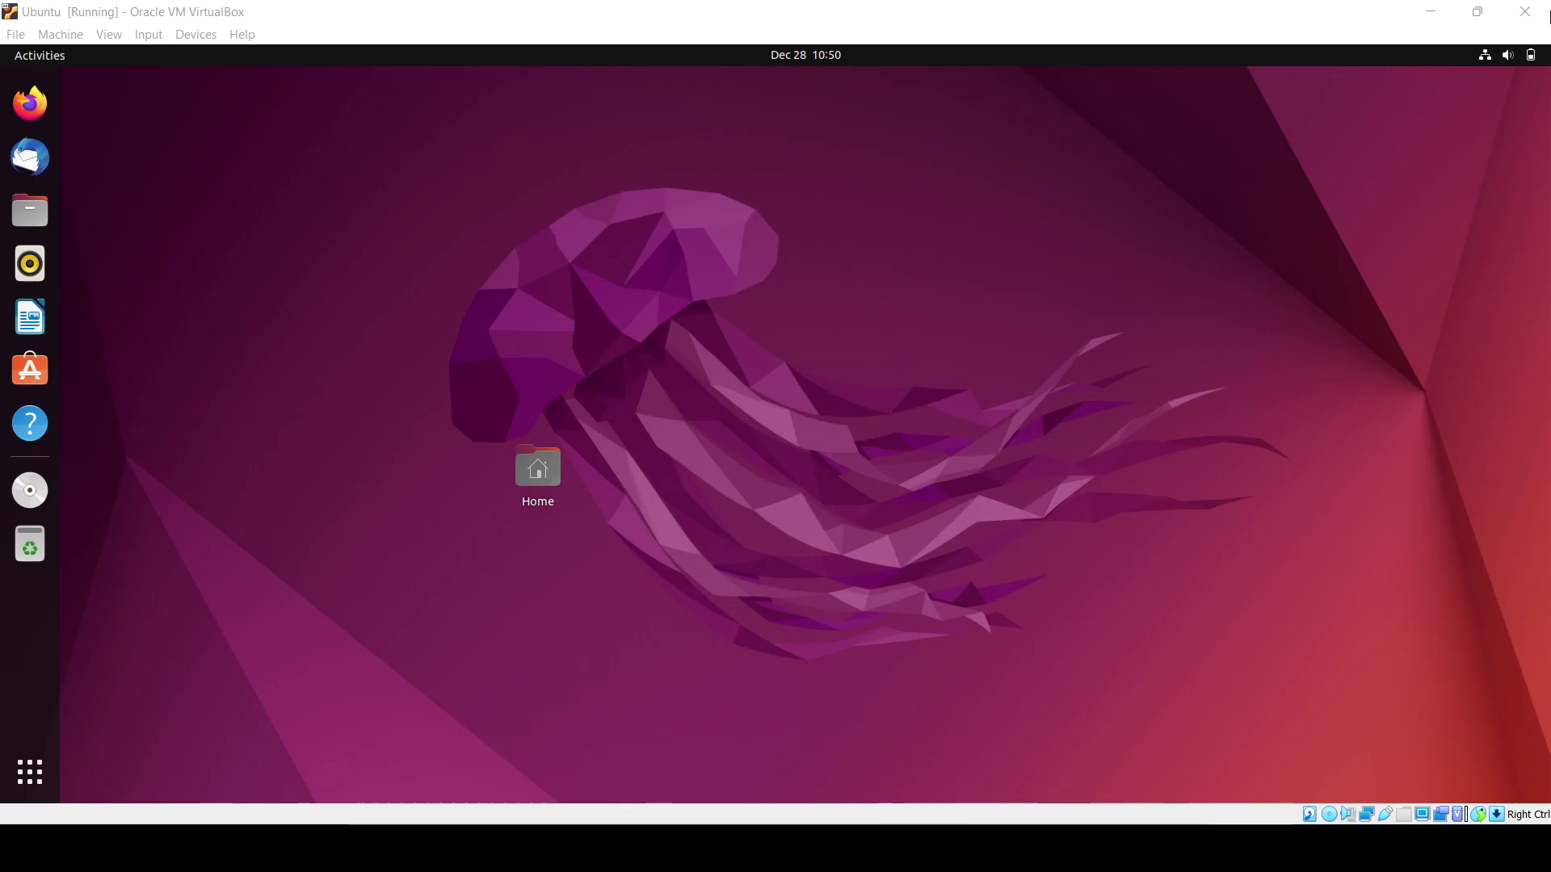
# - Launch Ubuntu Software and maximize its window once the catalog loads
pyautogui.click(31, 371)
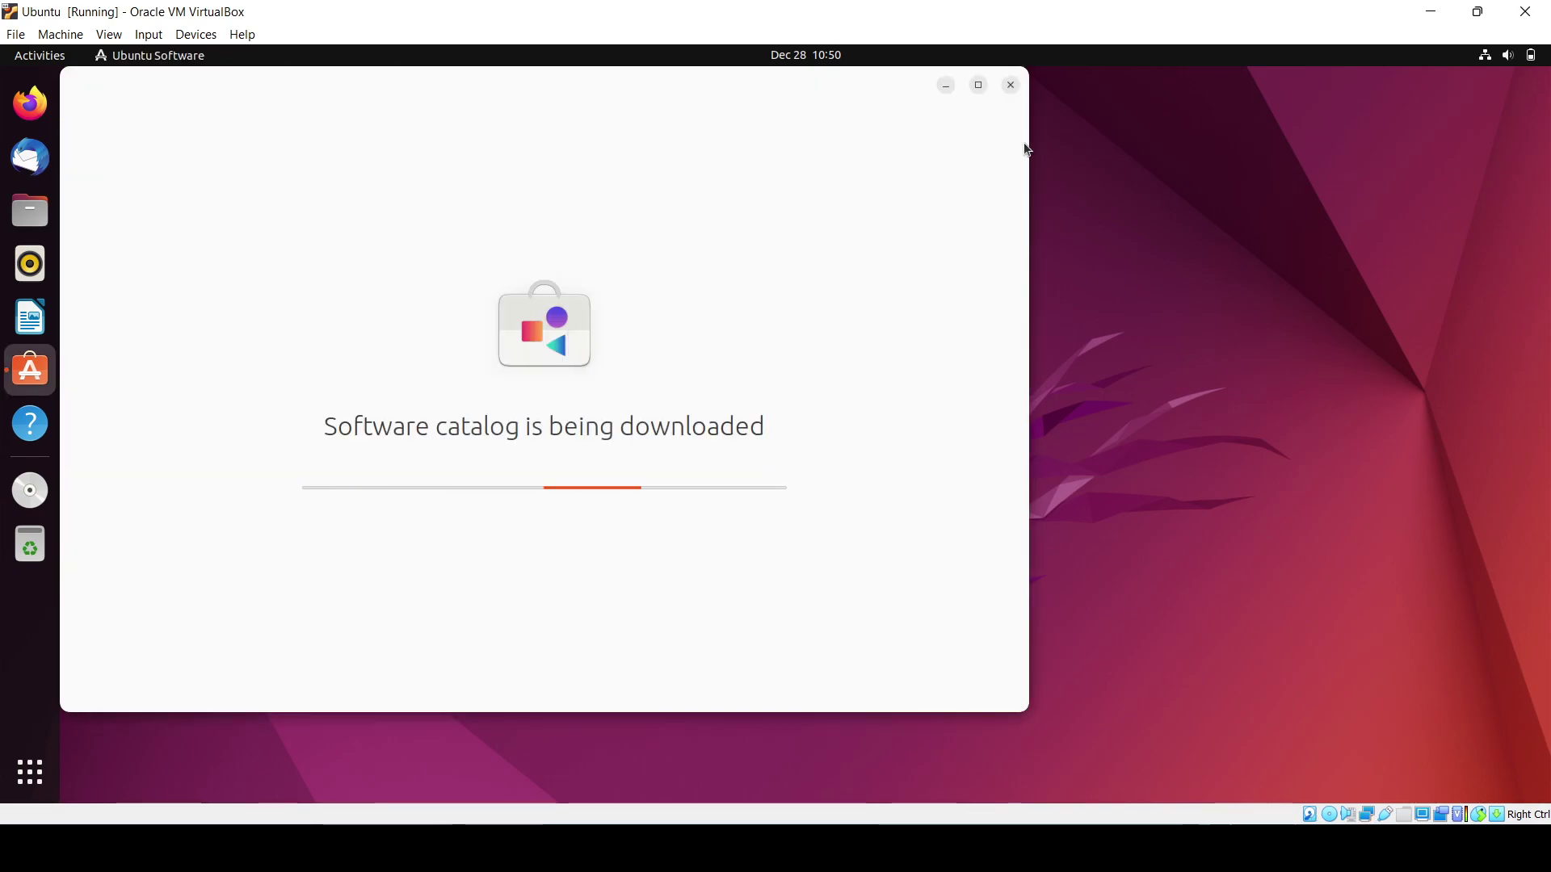
pyautogui.click(978, 85)
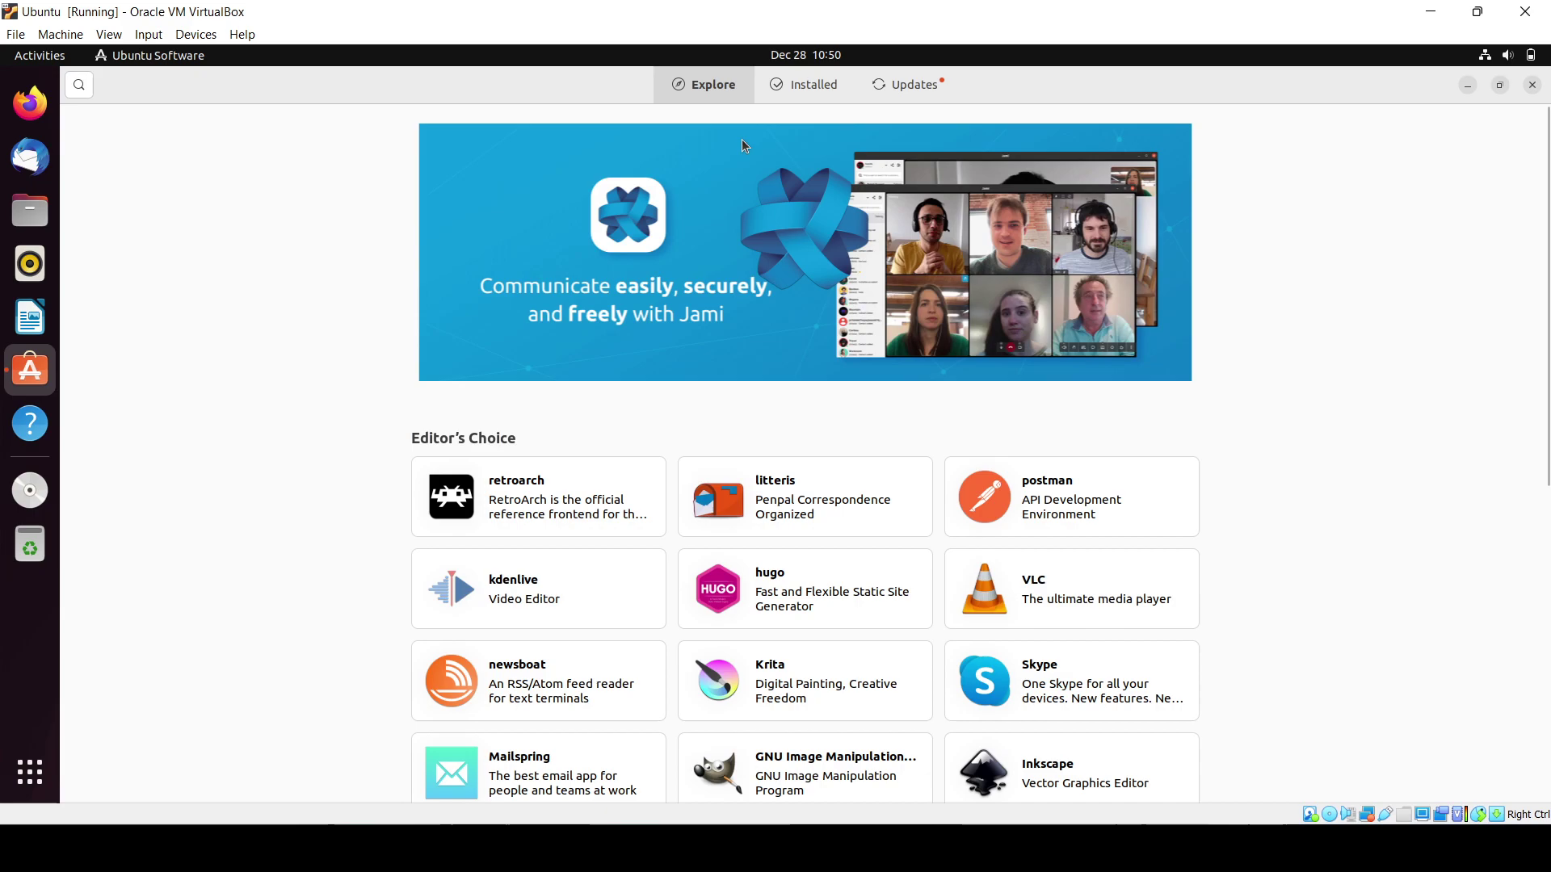
# - Search the store for 'visual studio code', then cancel back to the Explore page
pyautogui.click(79, 84)
pyautogui.rightClick(81, 87)
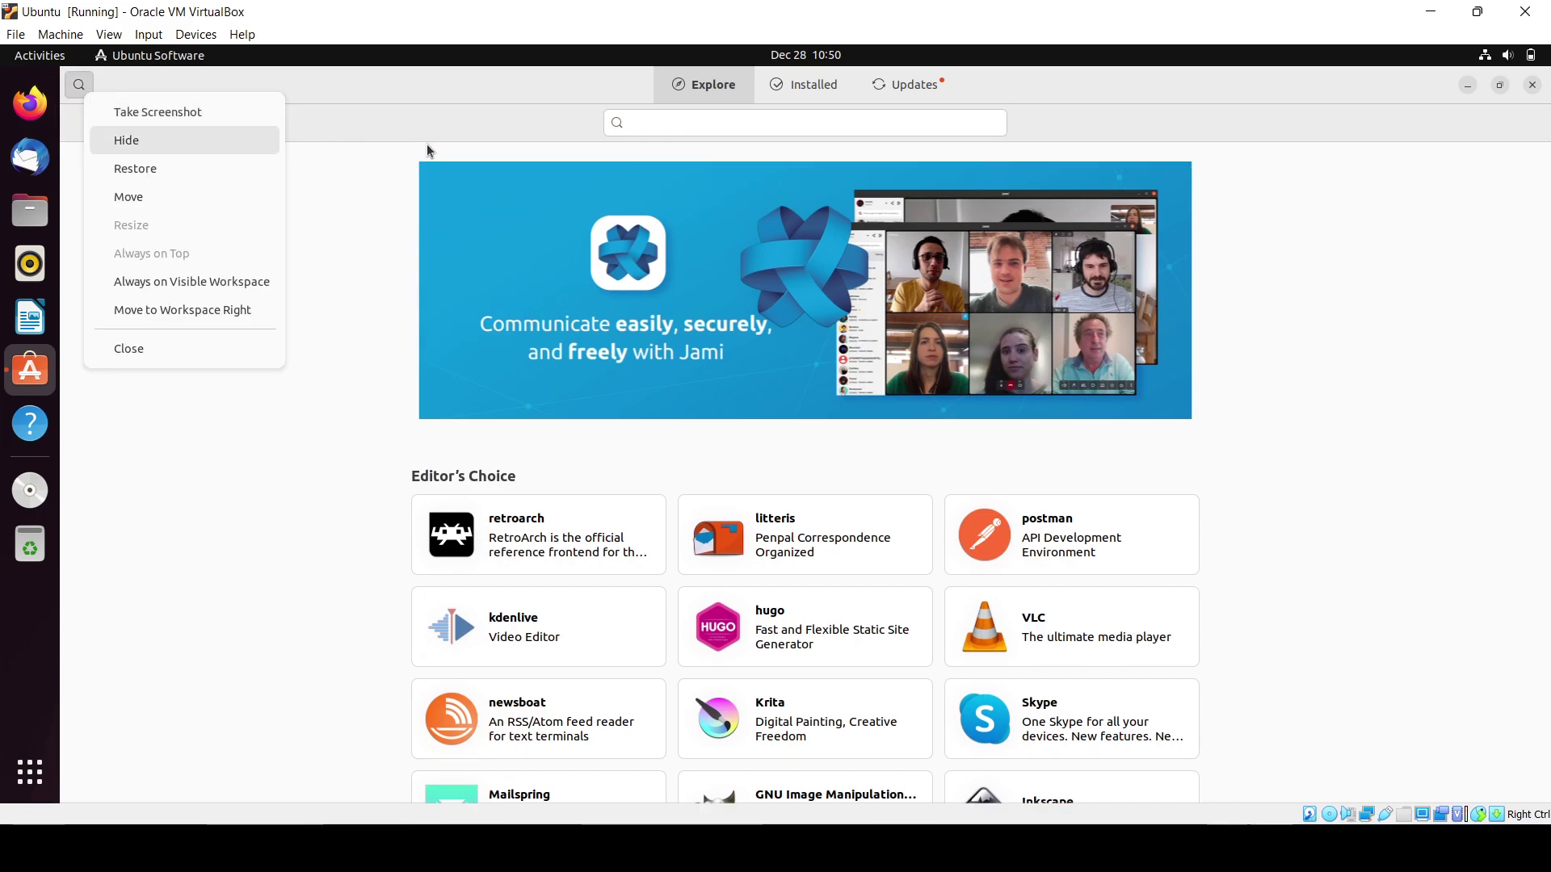
pyautogui.click(685, 123)
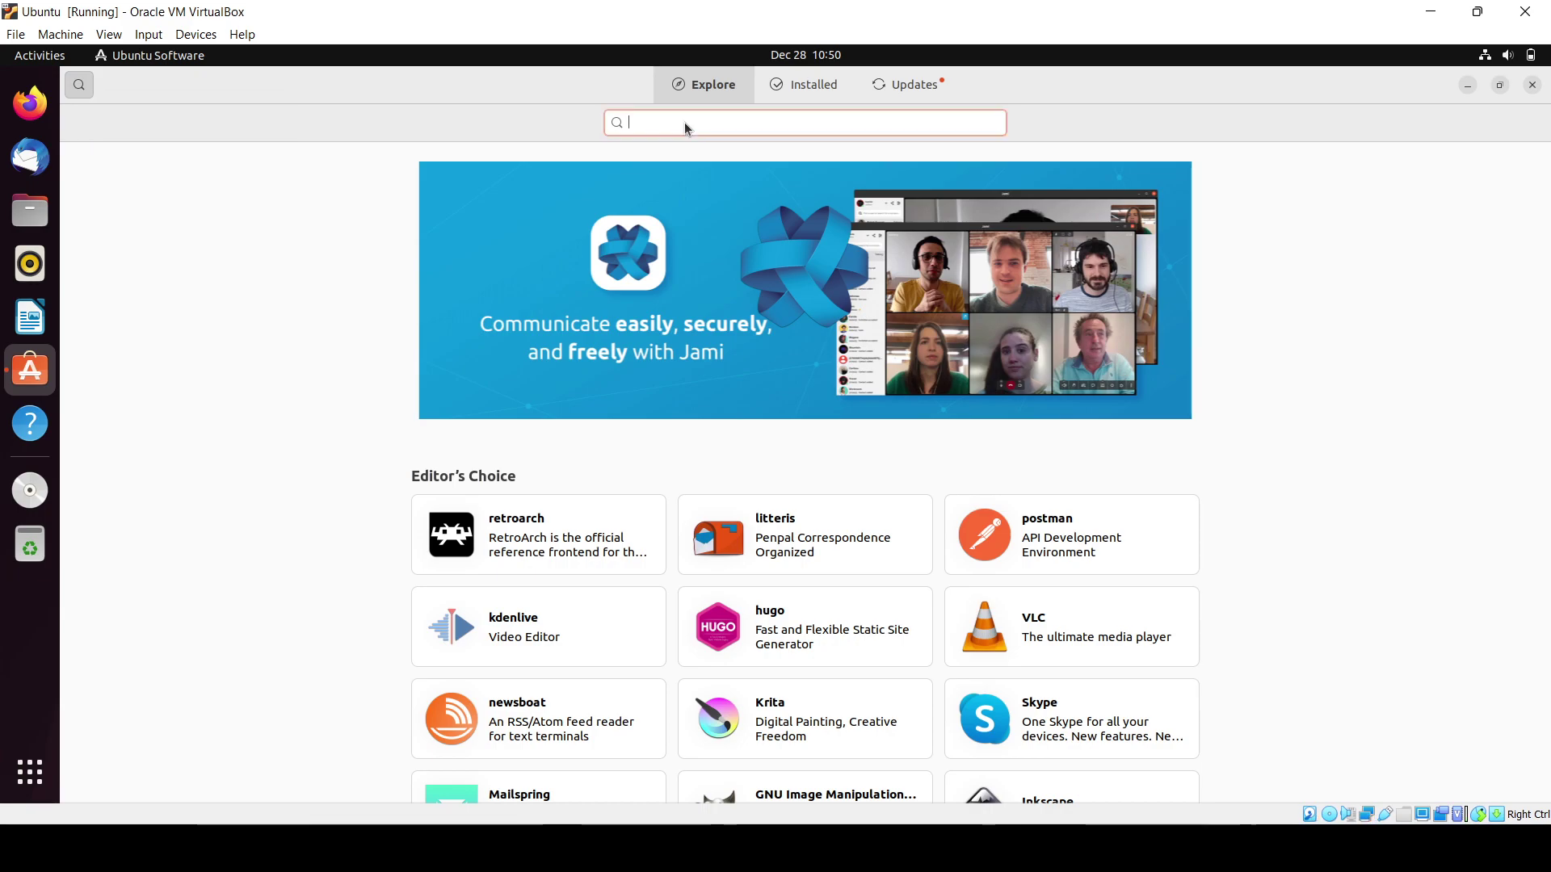
pyautogui.write('visual st')
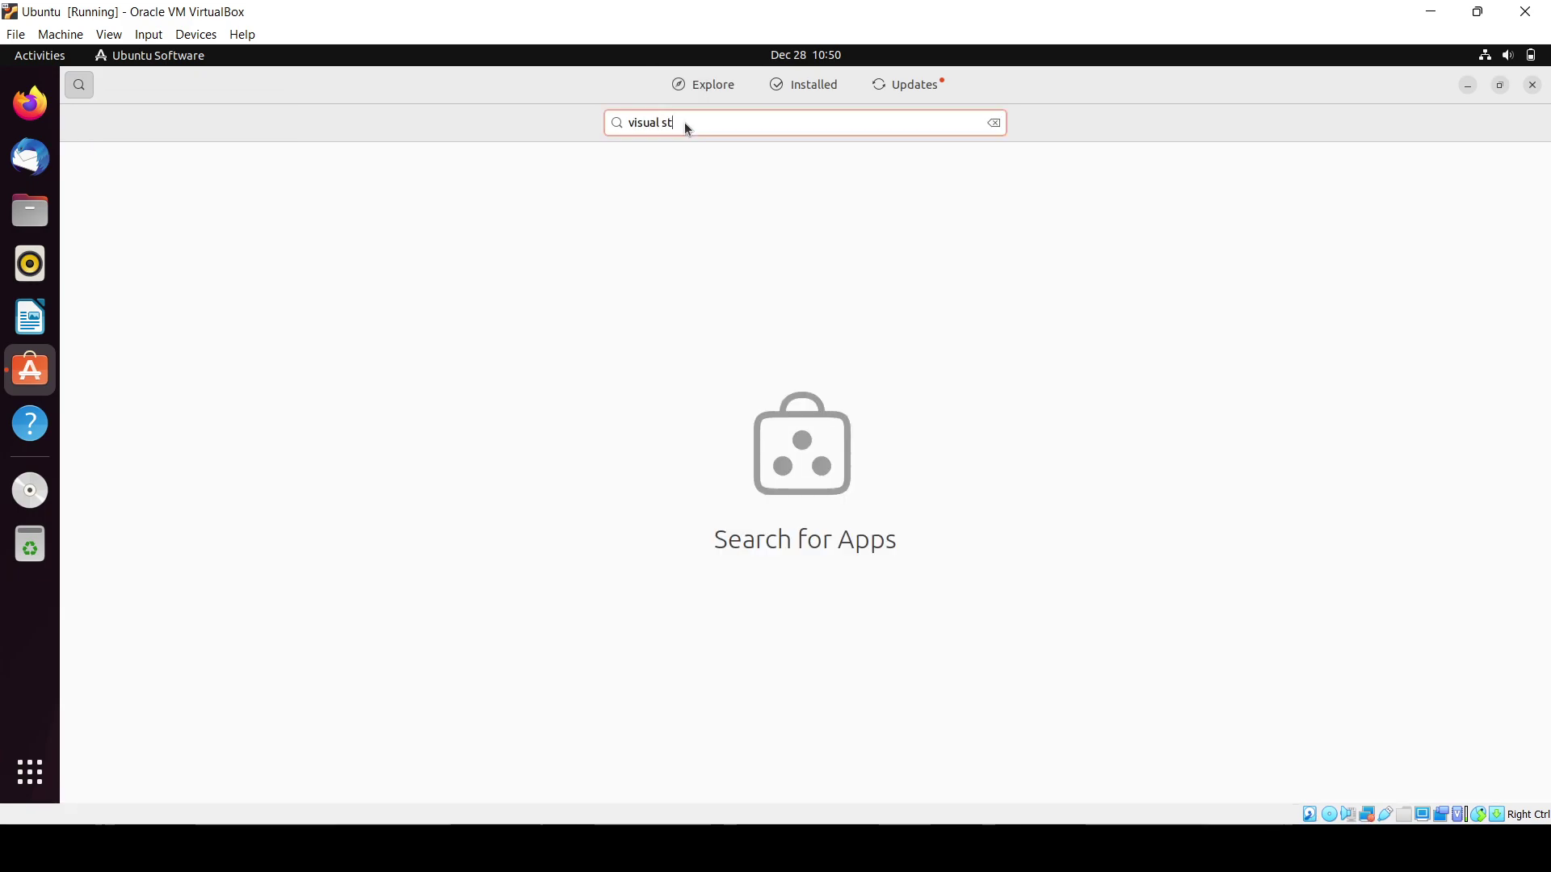
pyautogui.write('udio code')
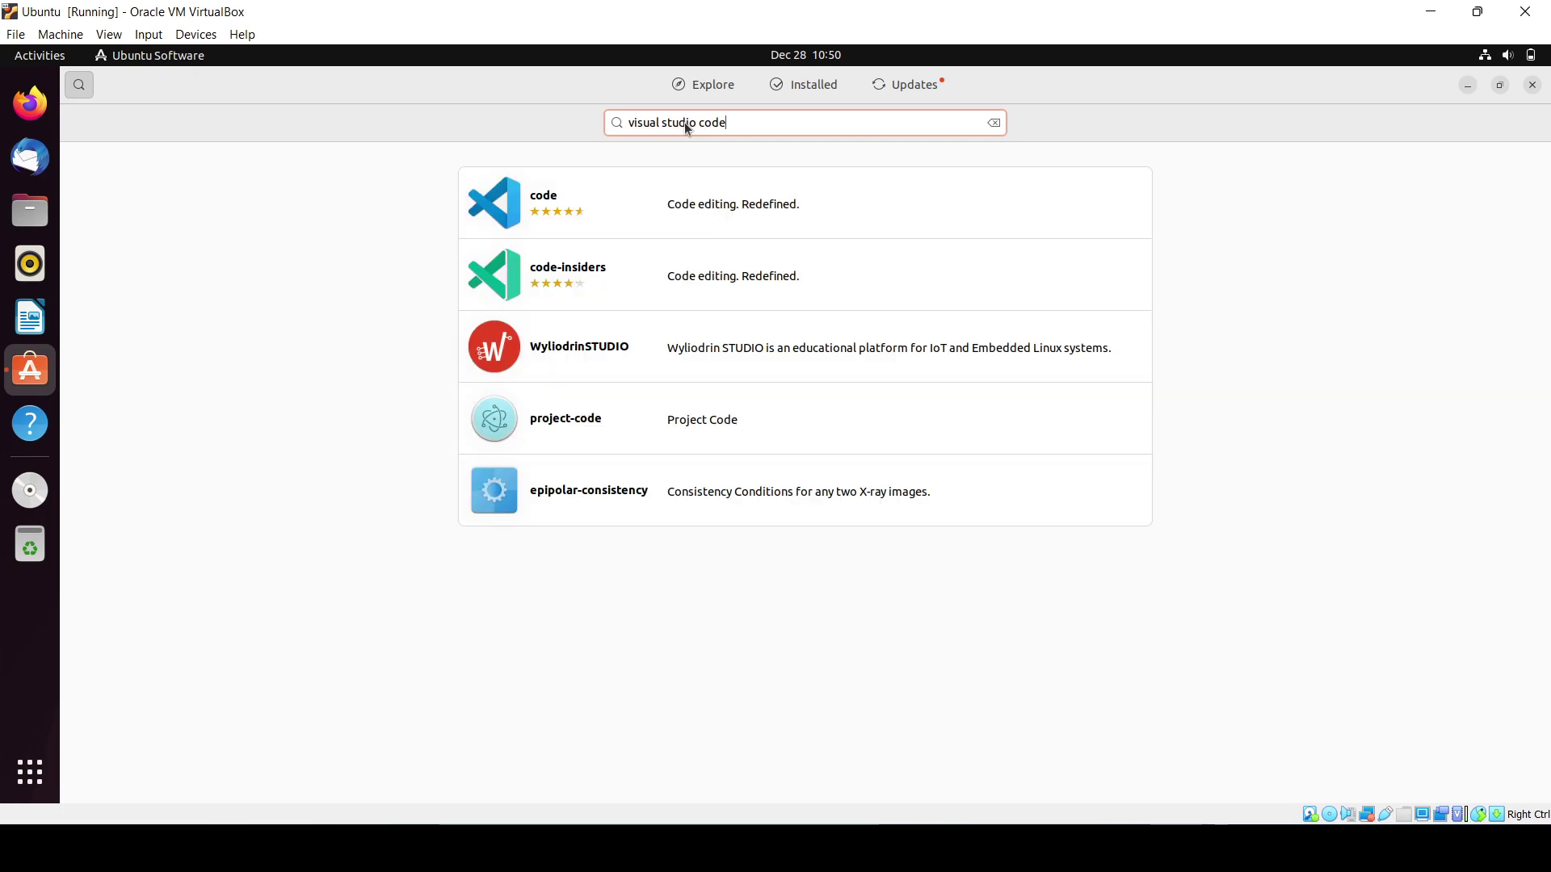
pyautogui.press('Escape')
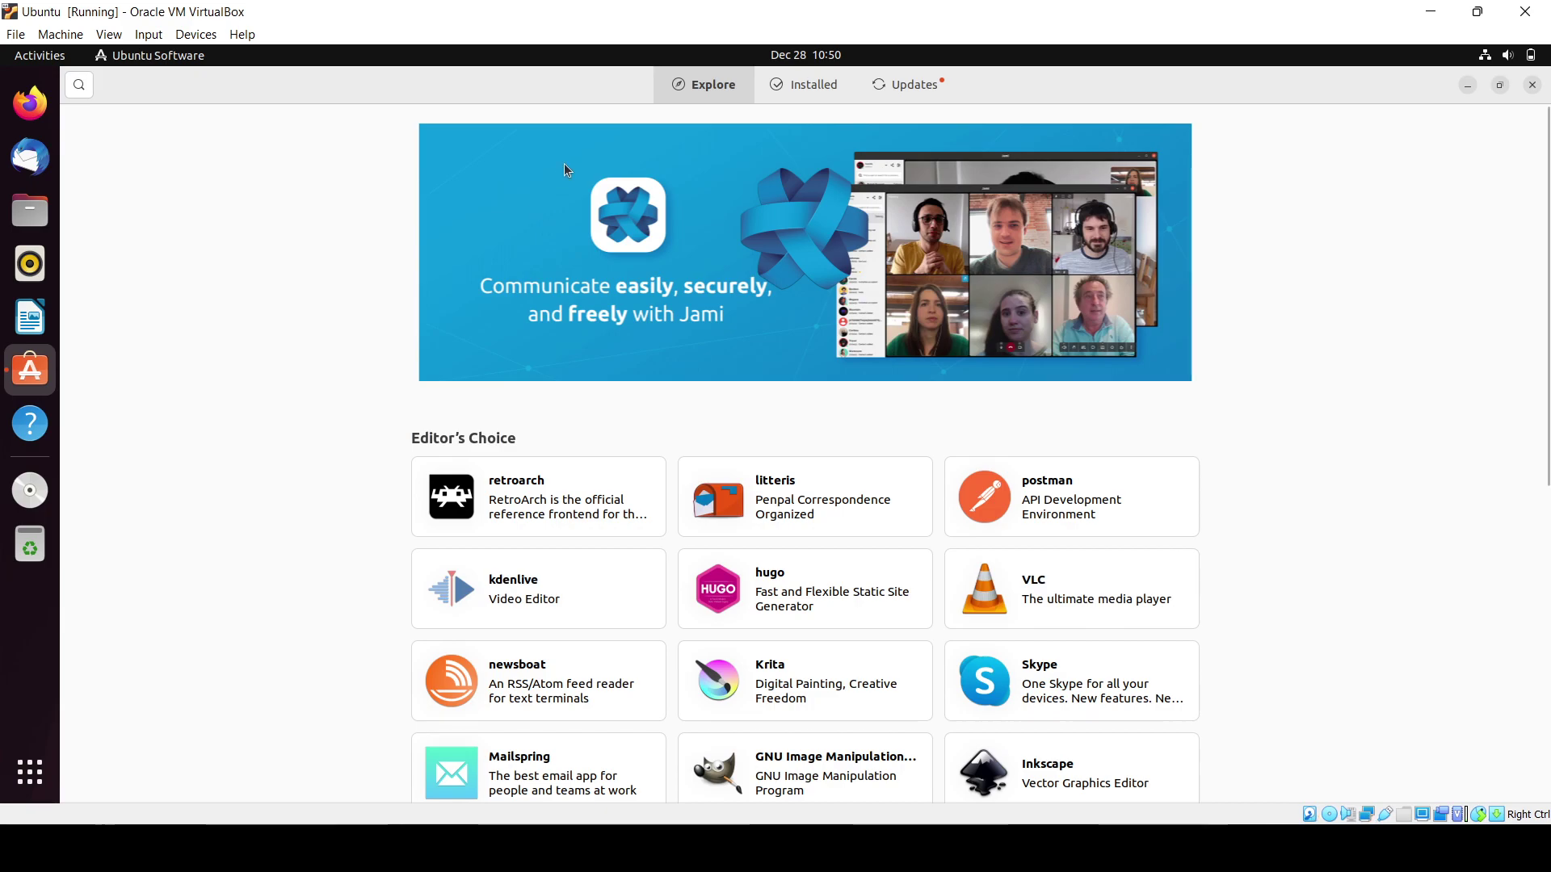
pyautogui.scroll(-5, 673, 611)
pyautogui.scroll(5, 673, 606)
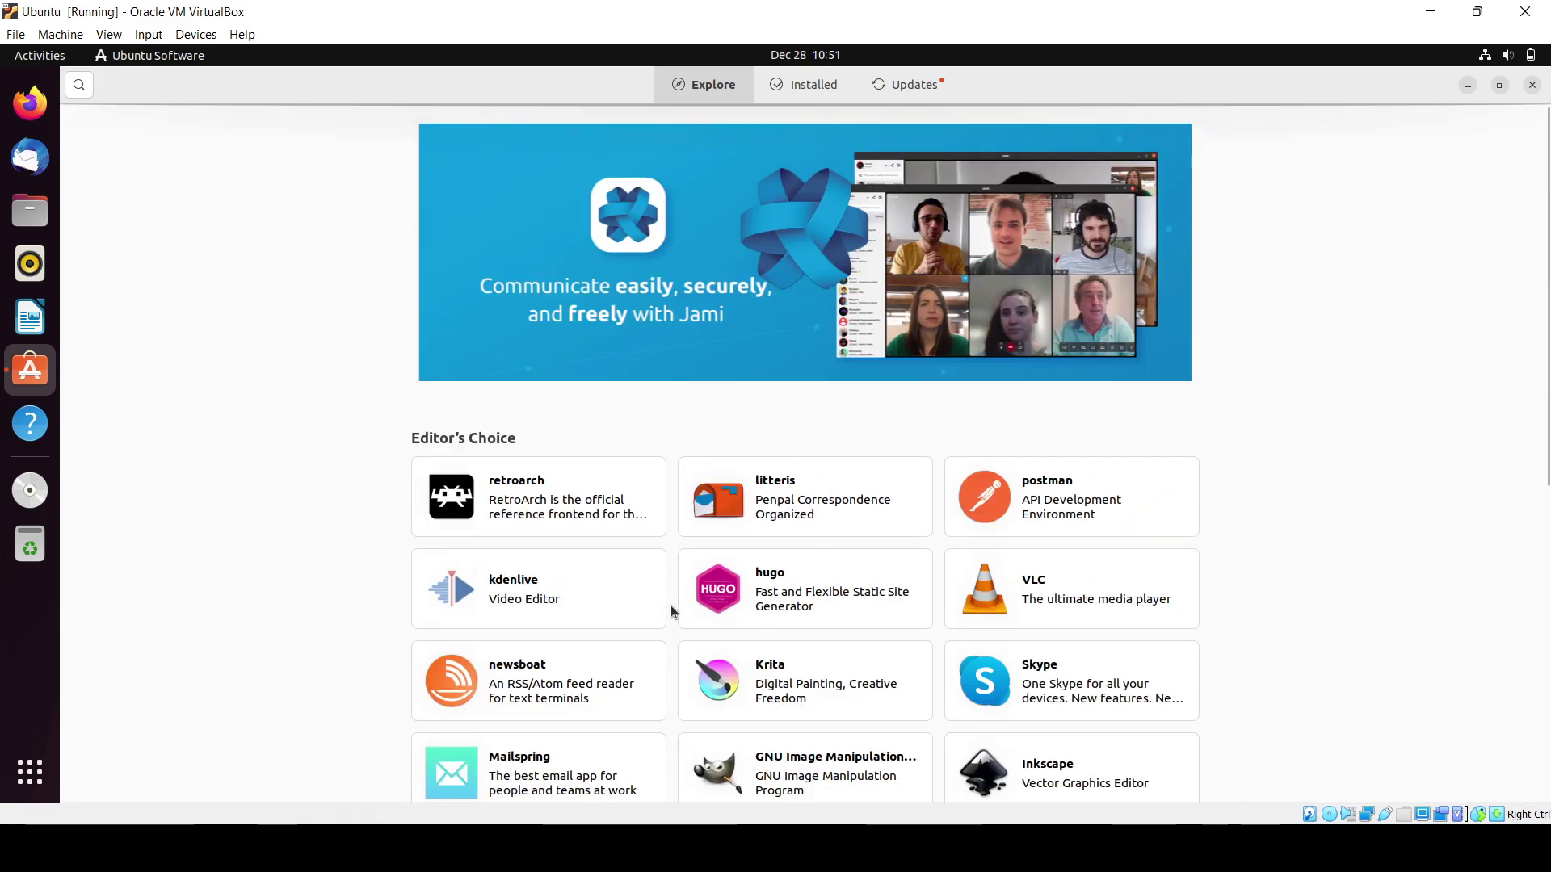
# - Reopen the app search and enter 'visual studio code' to list matching apps
pyautogui.click(74, 87)
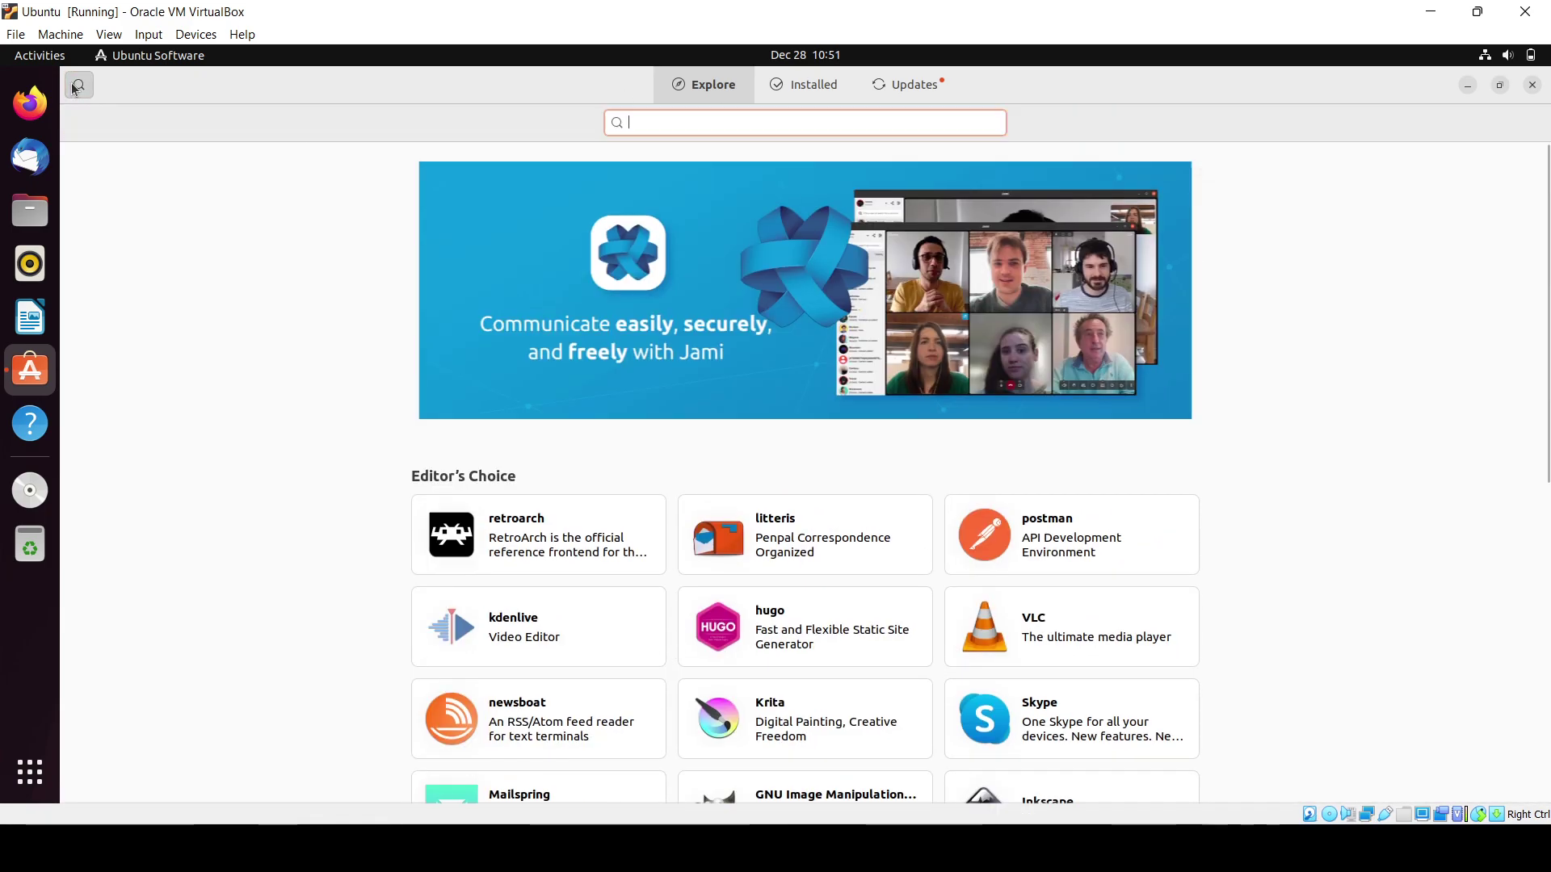
pyautogui.click(74, 85)
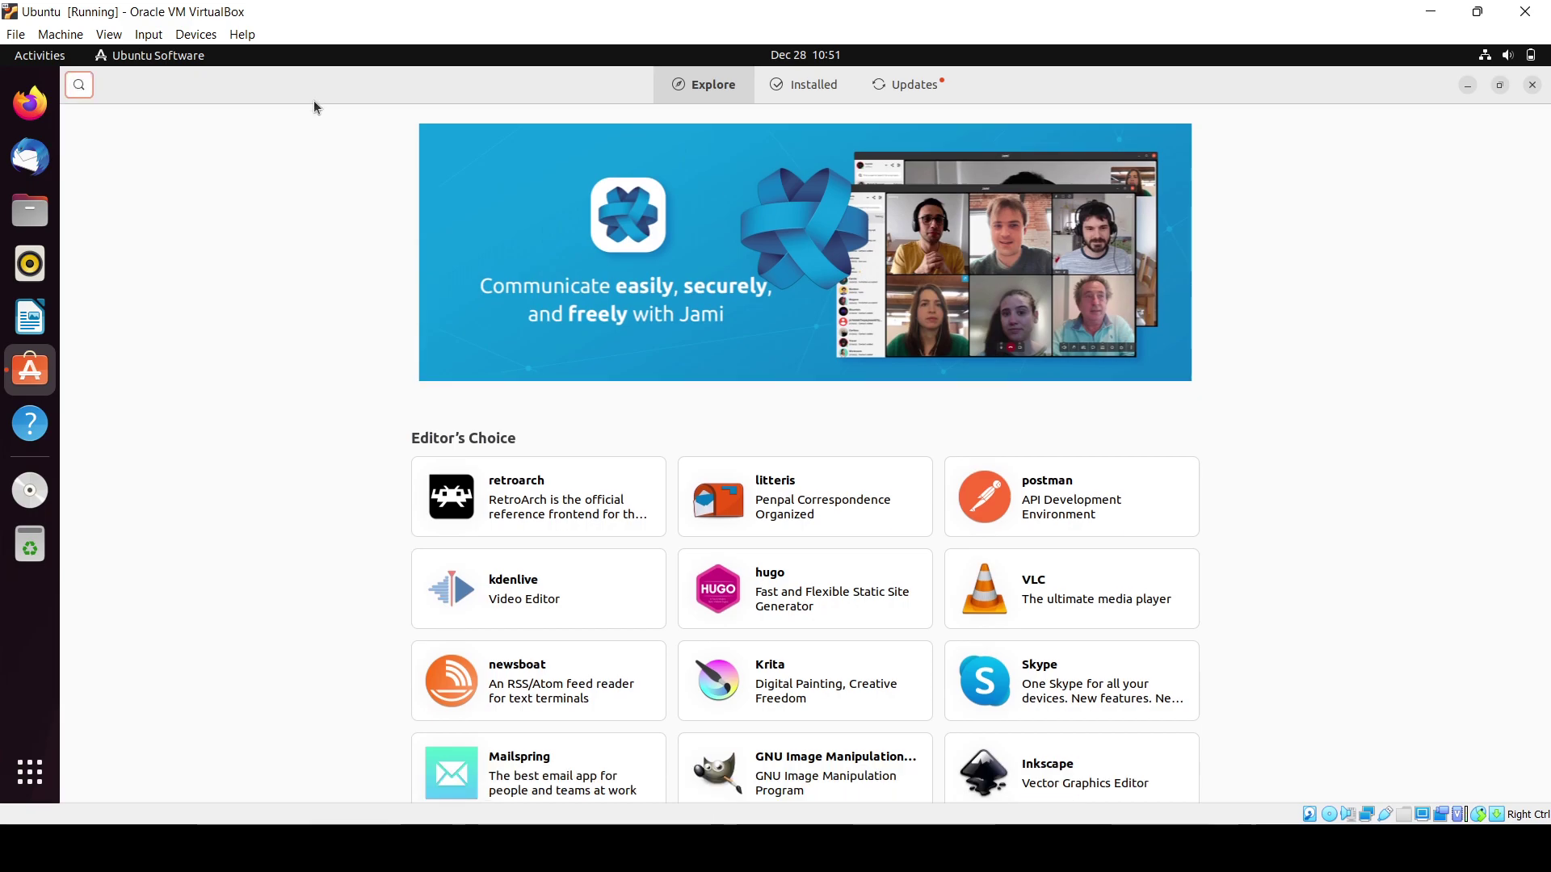
pyautogui.click(79, 80)
pyautogui.write('visual')
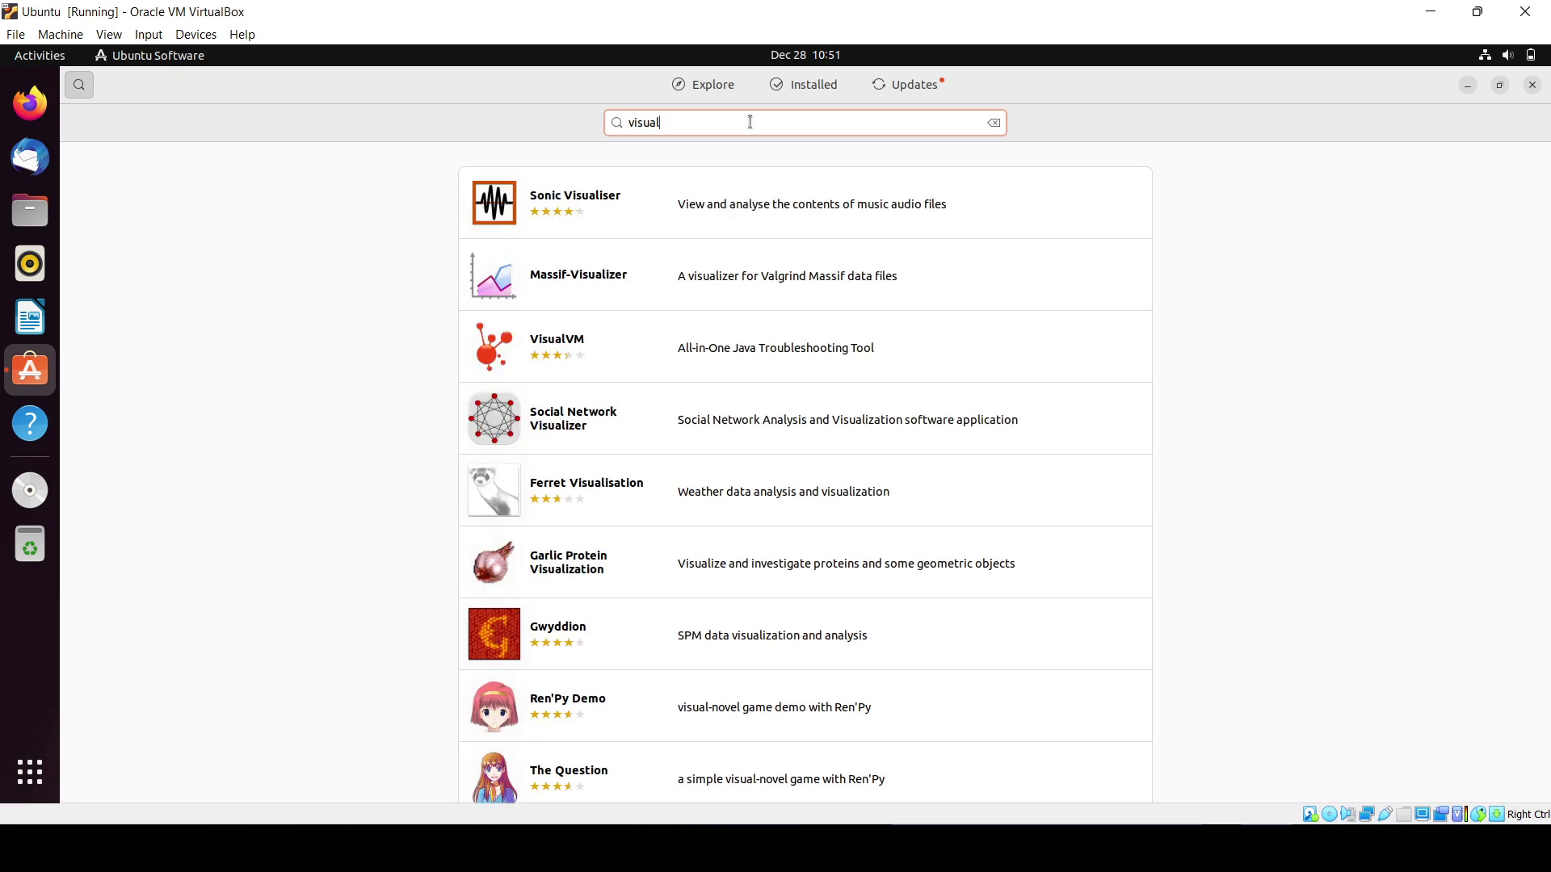
pyautogui.write('s')
pyautogui.write('tud')
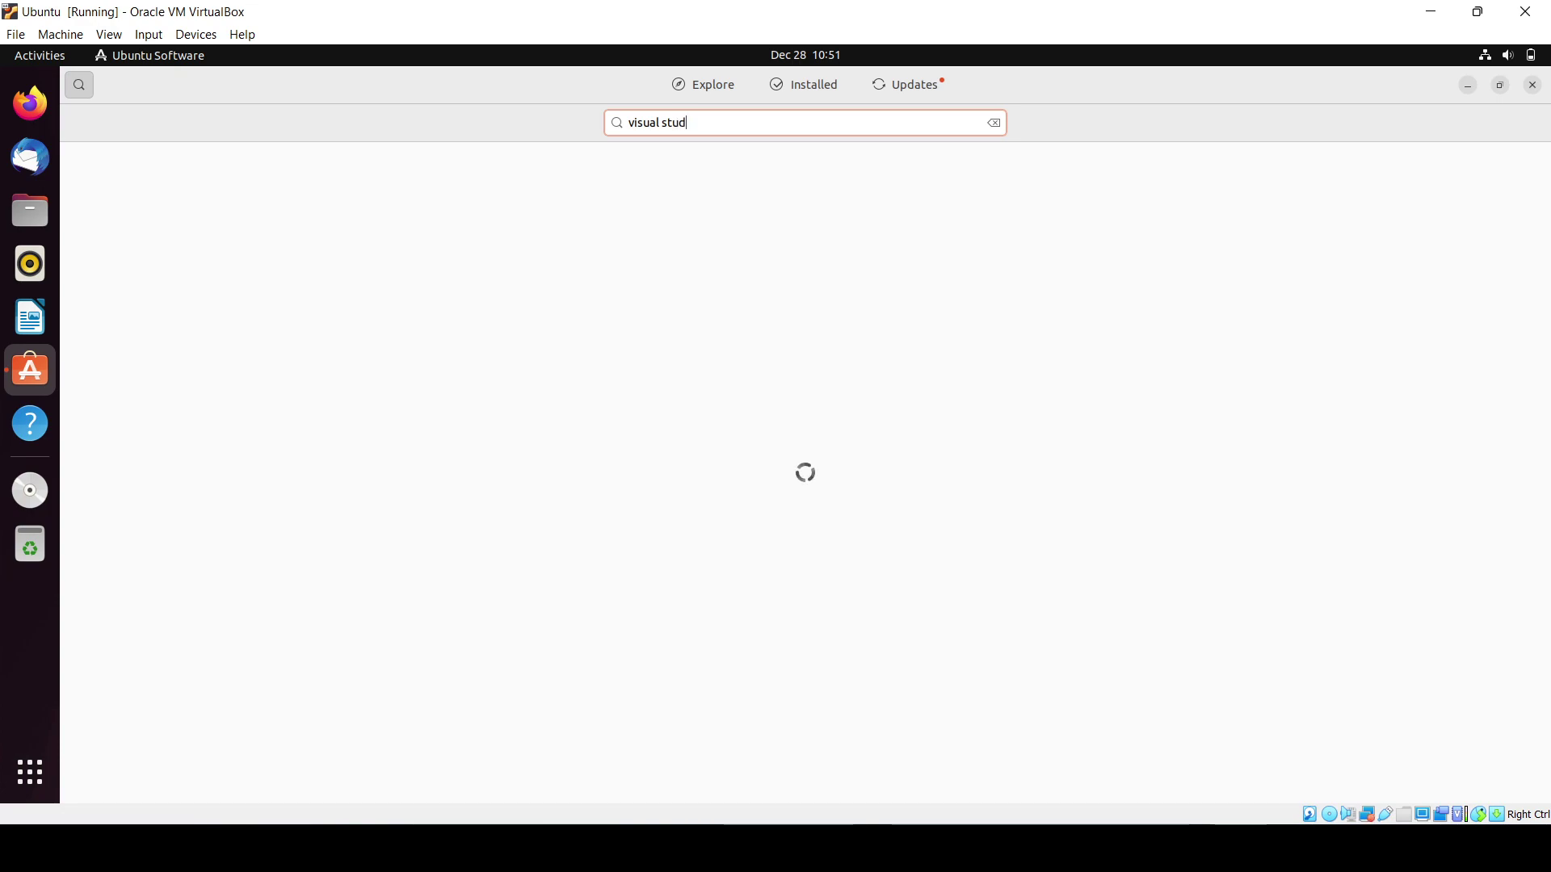
pyautogui.write('io code')
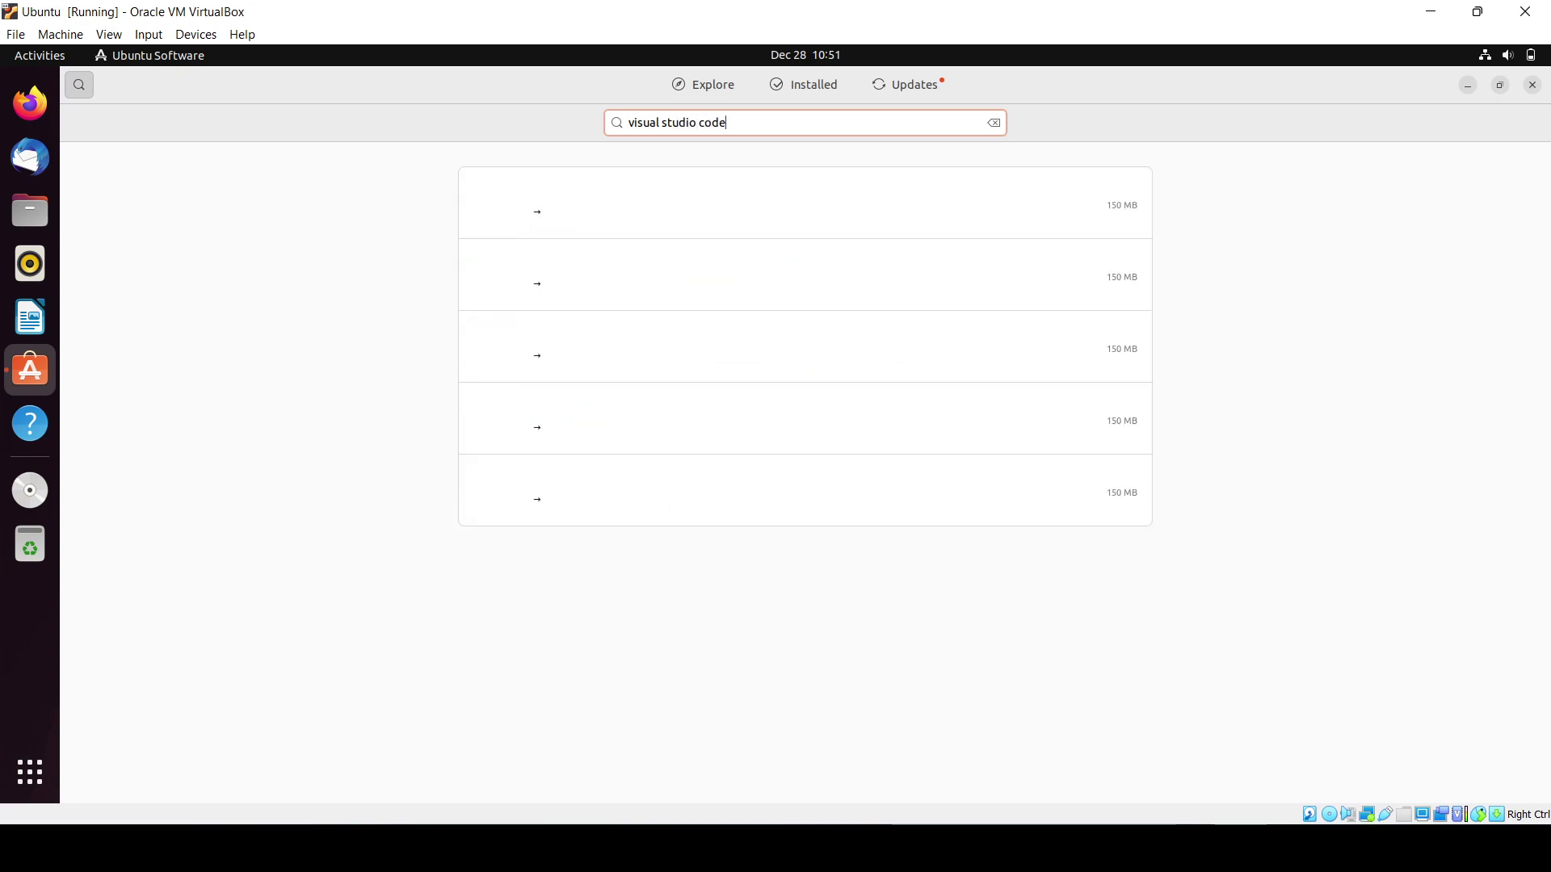
# - Open the code app page, start its install, and authorize with the account password
pyautogui.click(549, 193)
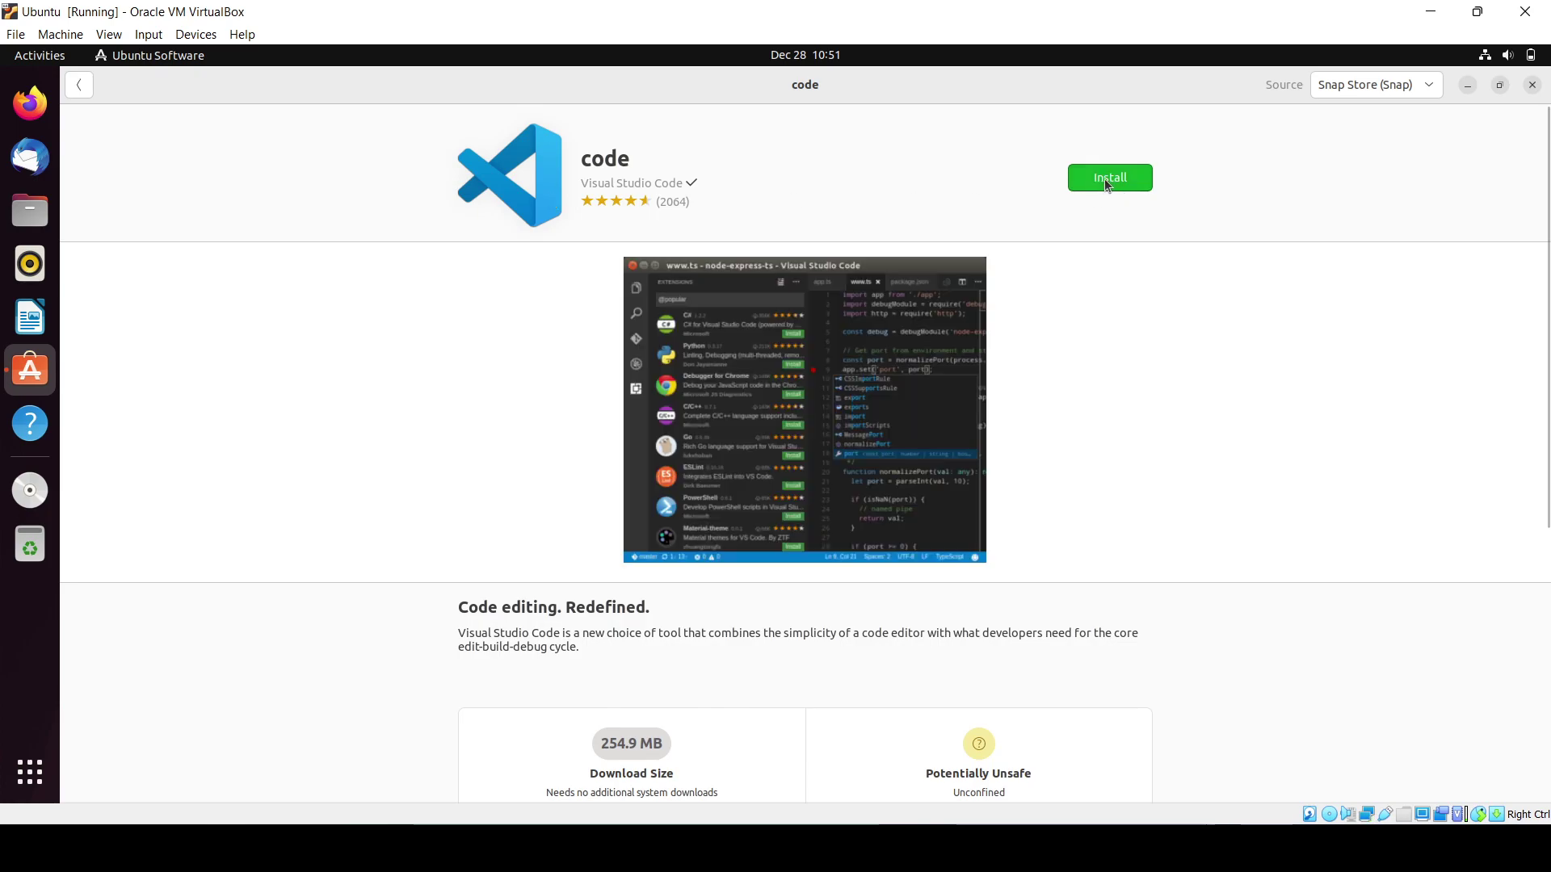
pyautogui.click(1106, 180)
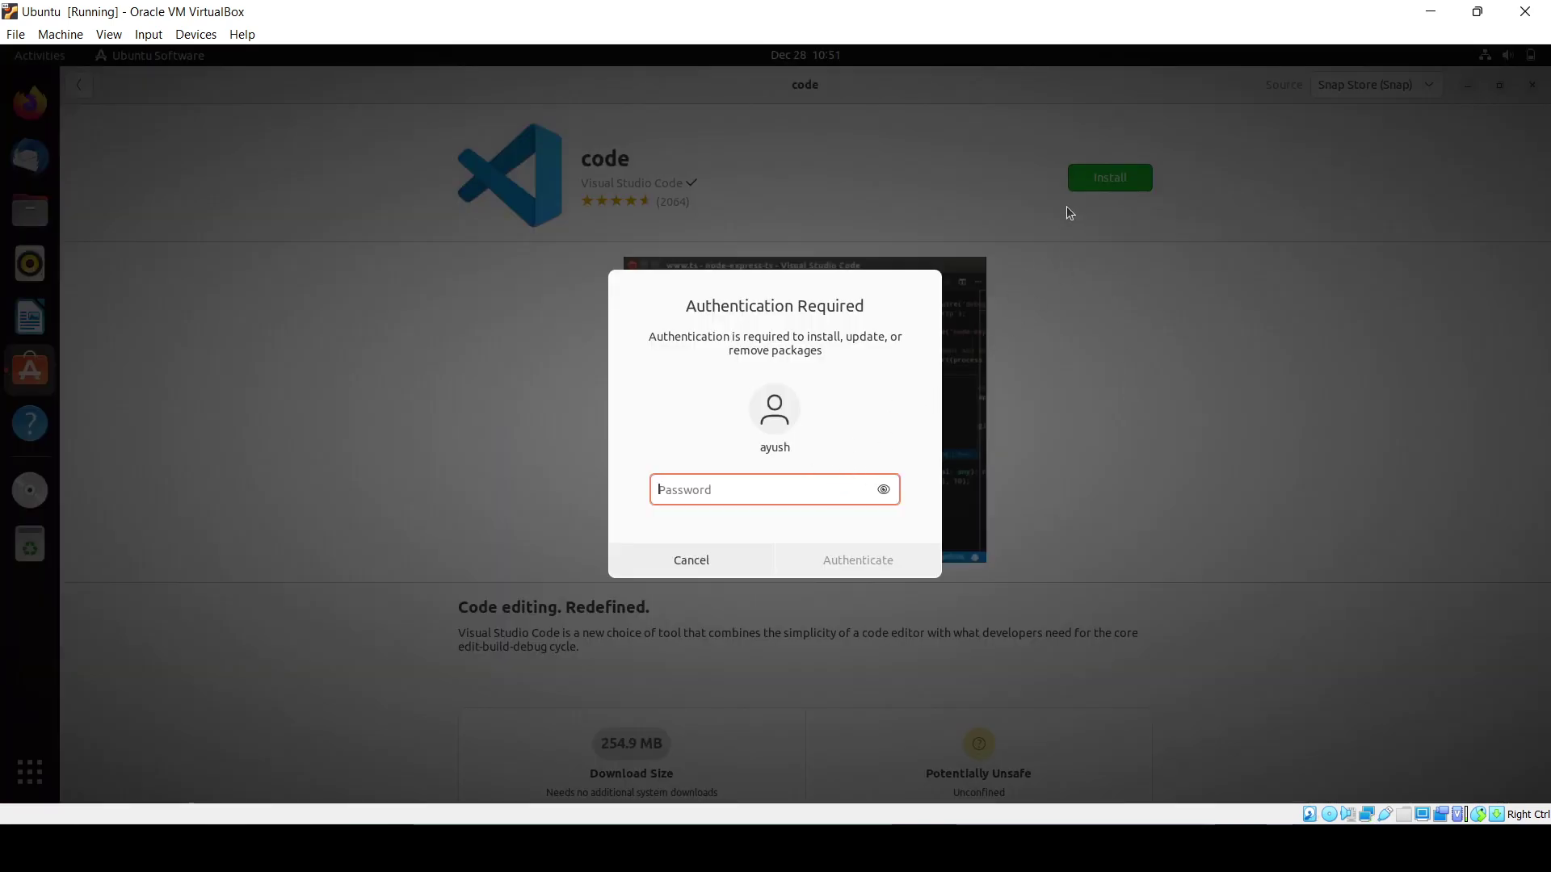
pyautogui.write('●●●●●●●●')
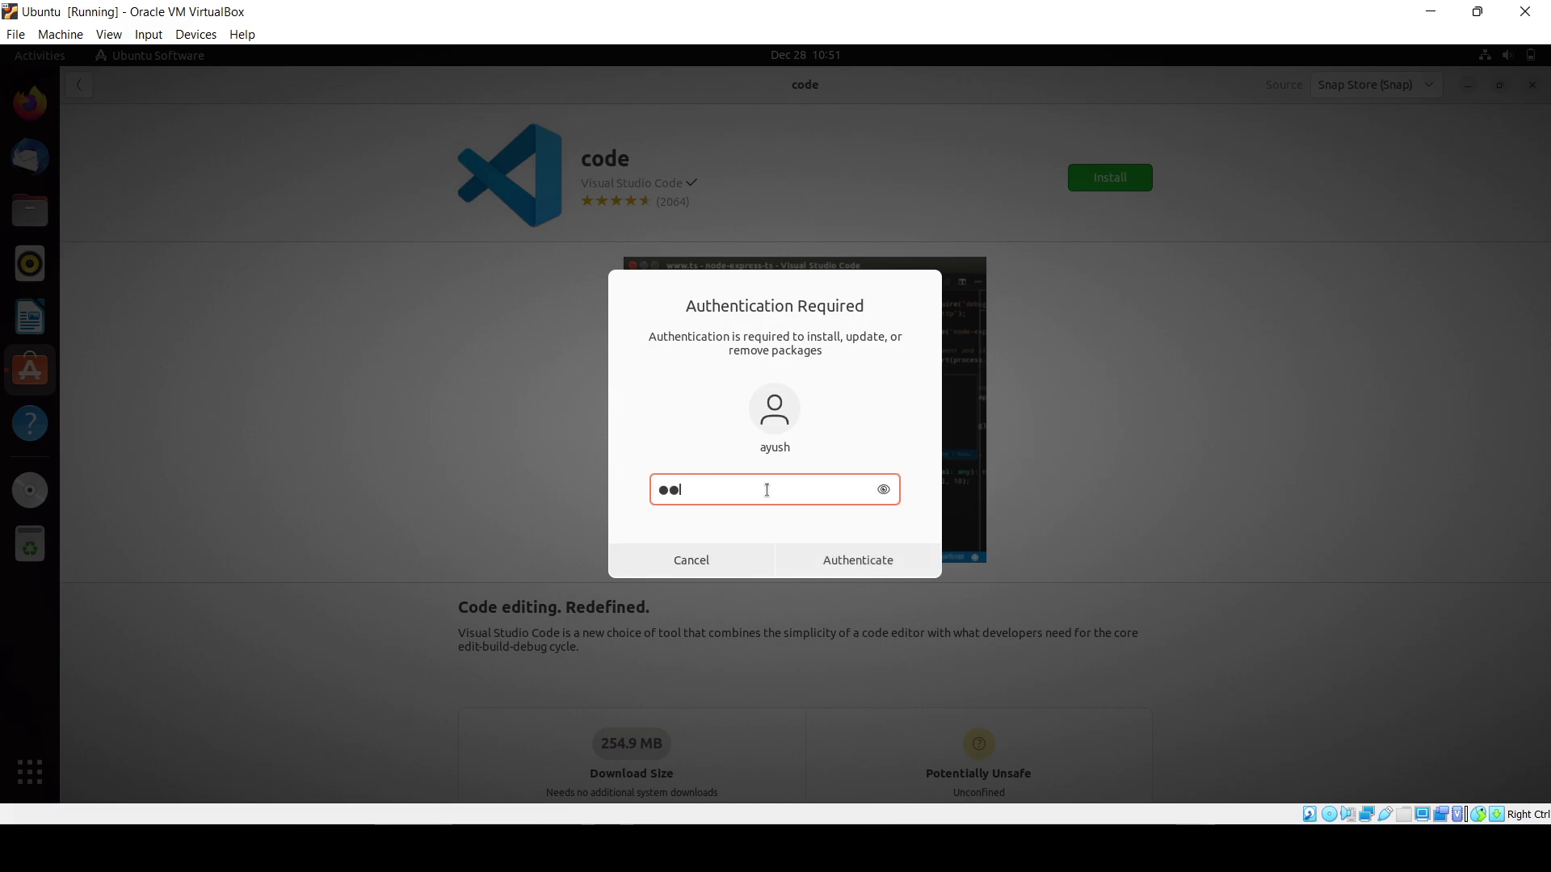
pyautogui.write('●')
pyautogui.press('Return')
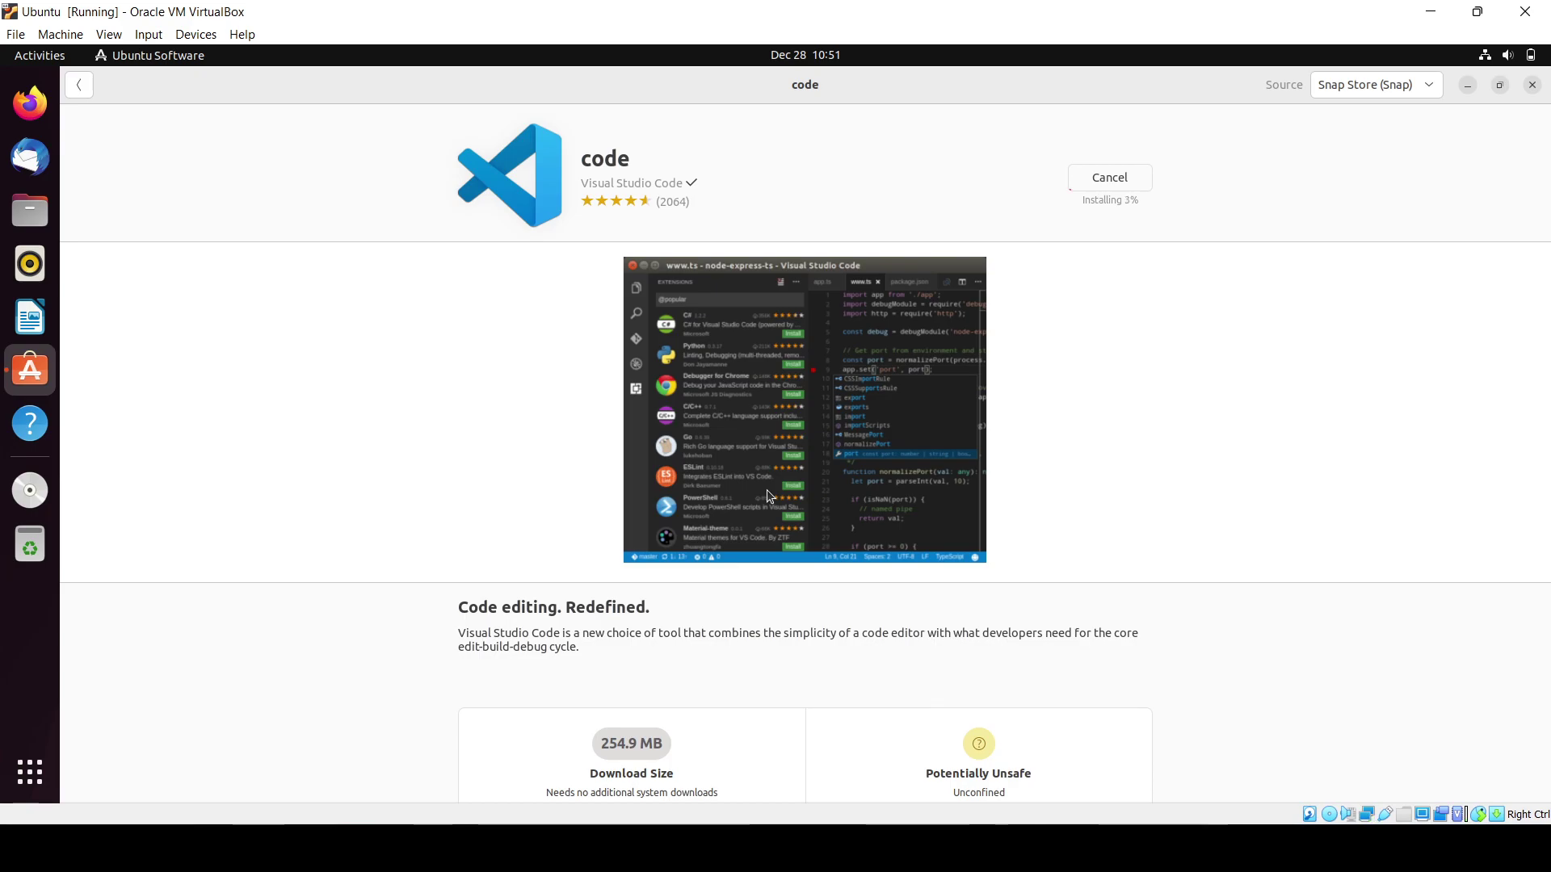
# - Scroll the code app page until Visual Studio Code finishes installing (254.9 MB)
pyautogui.scroll(-5, 767, 491)
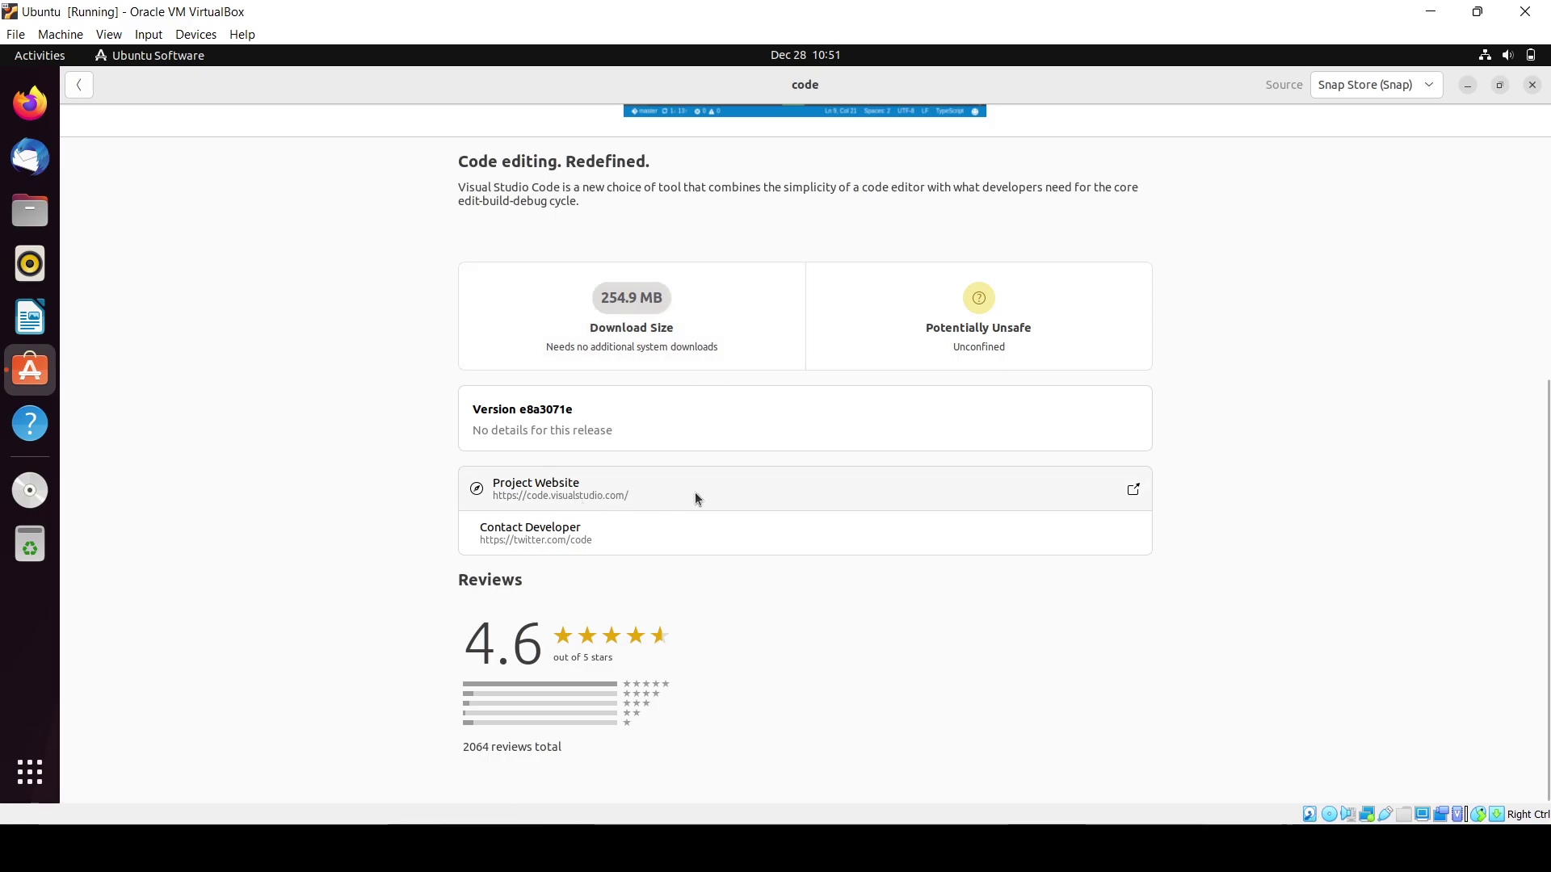
pyautogui.scroll(5, 689, 523)
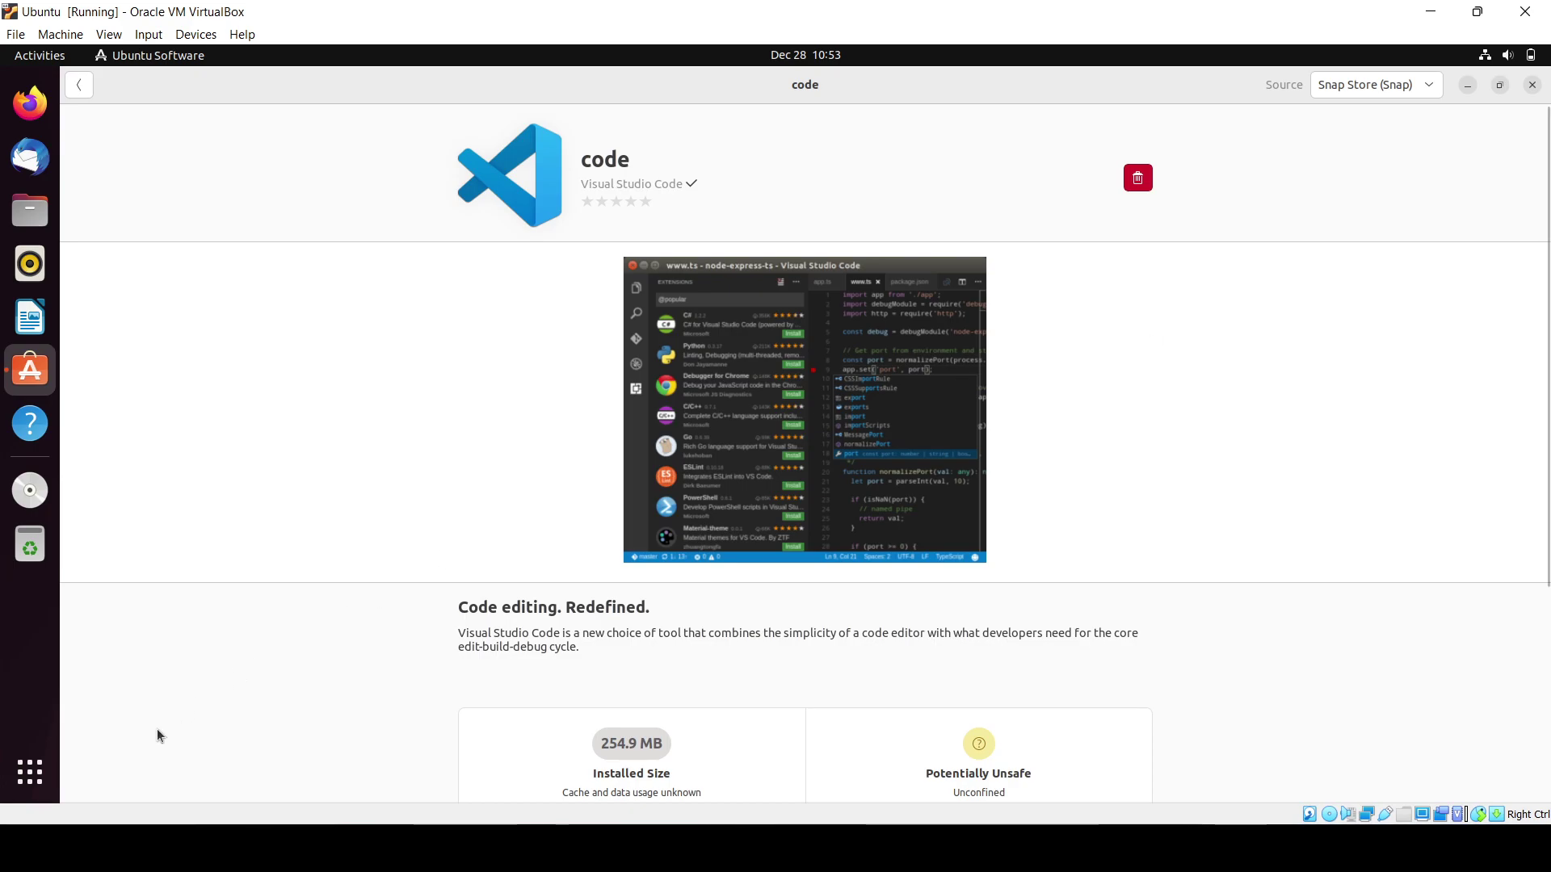
# - Search the applications overview for 'vil' and launch Visual Studio Code from the results
pyautogui.click(42, 777)
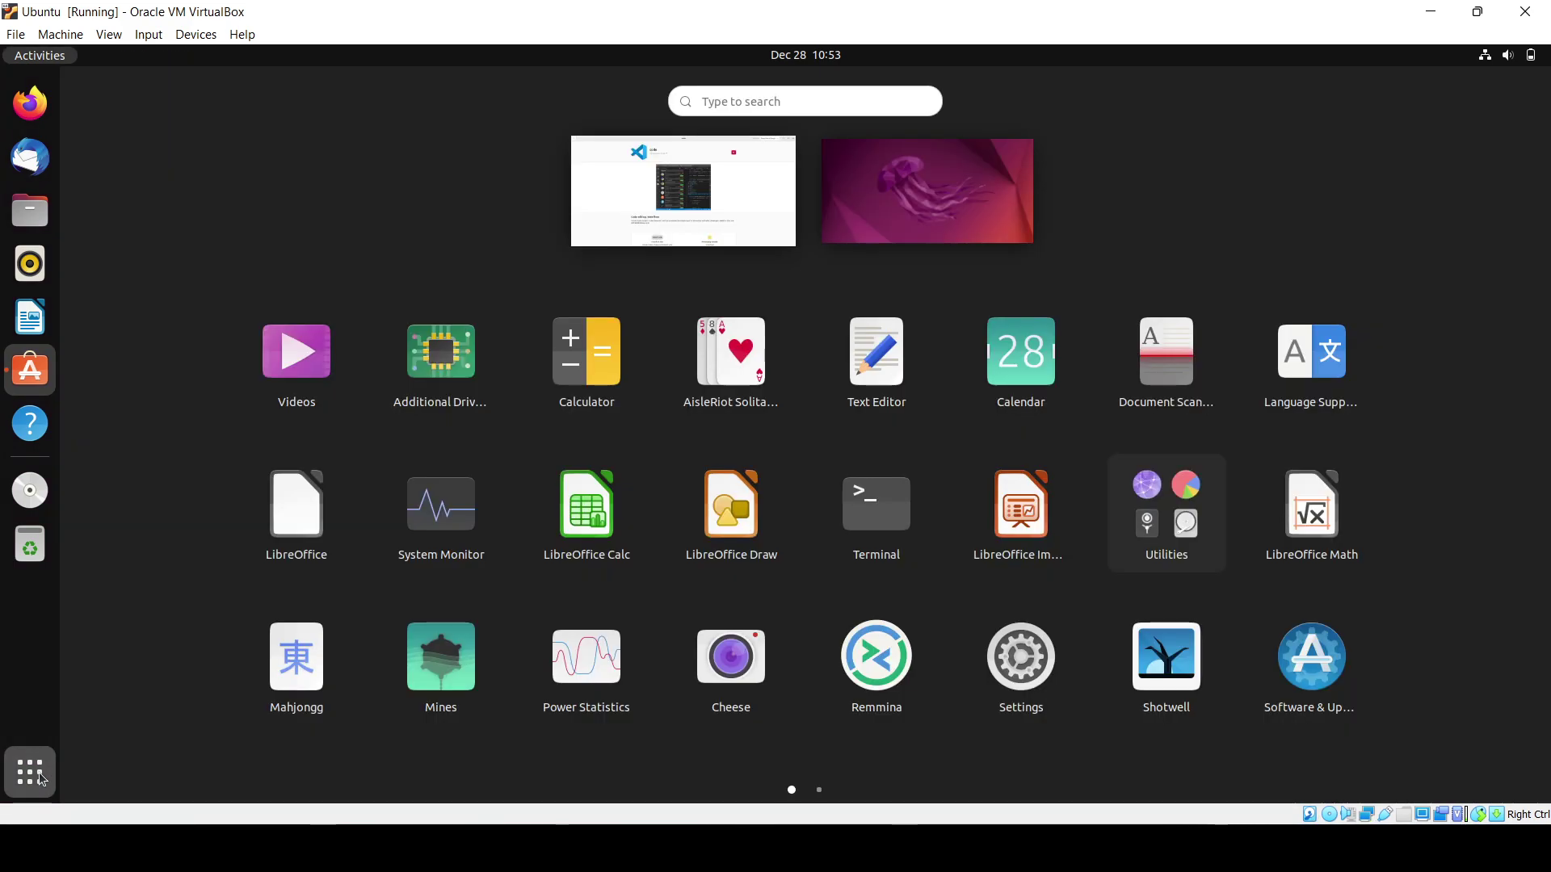
pyautogui.click(783, 100)
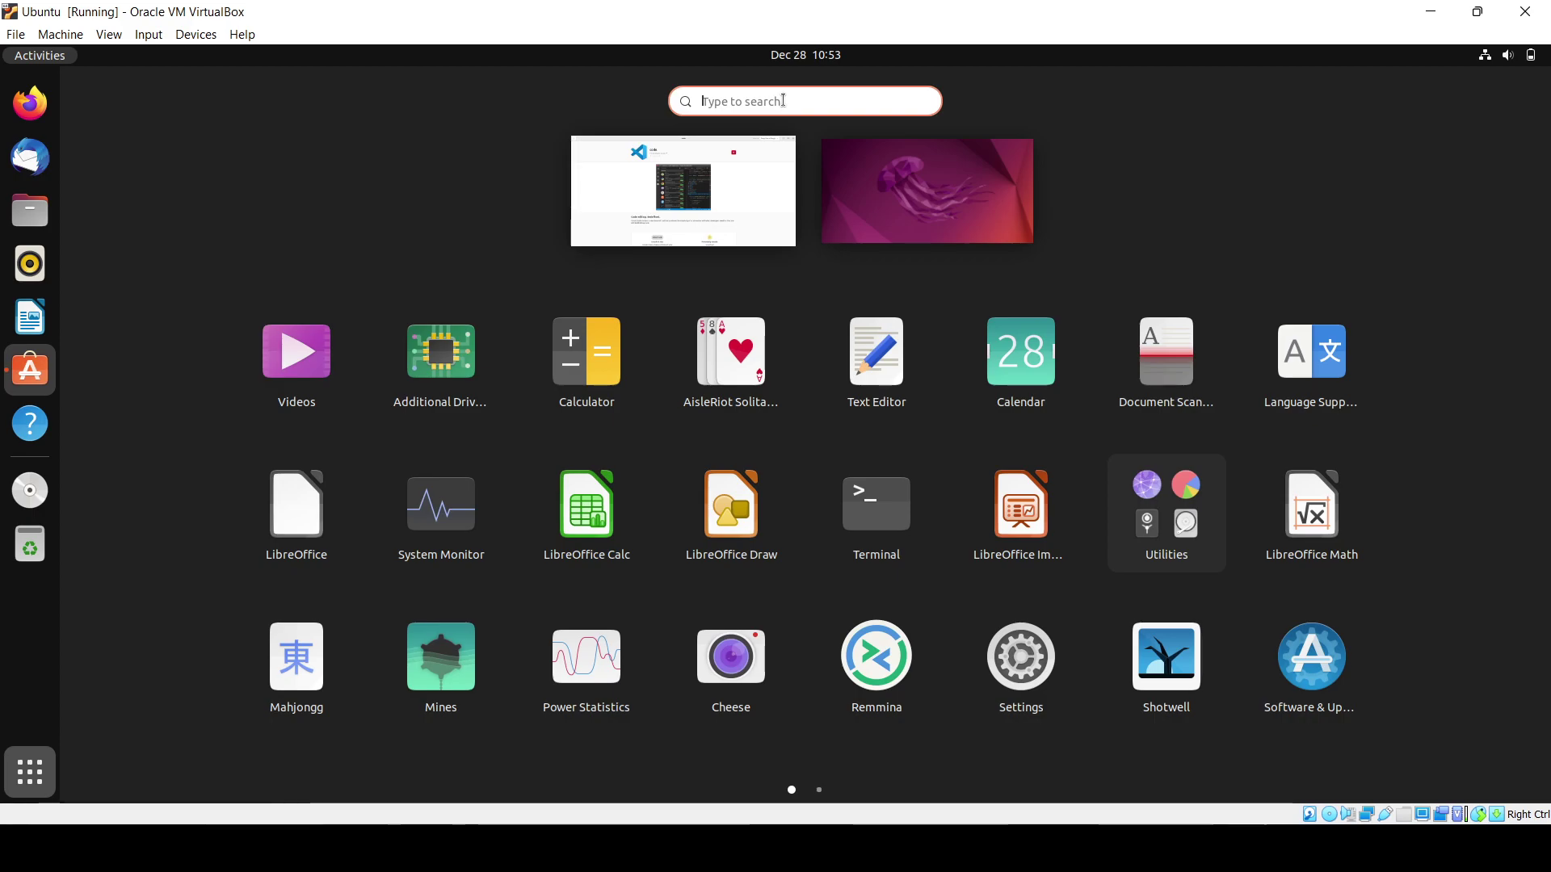
pyautogui.write('vil')
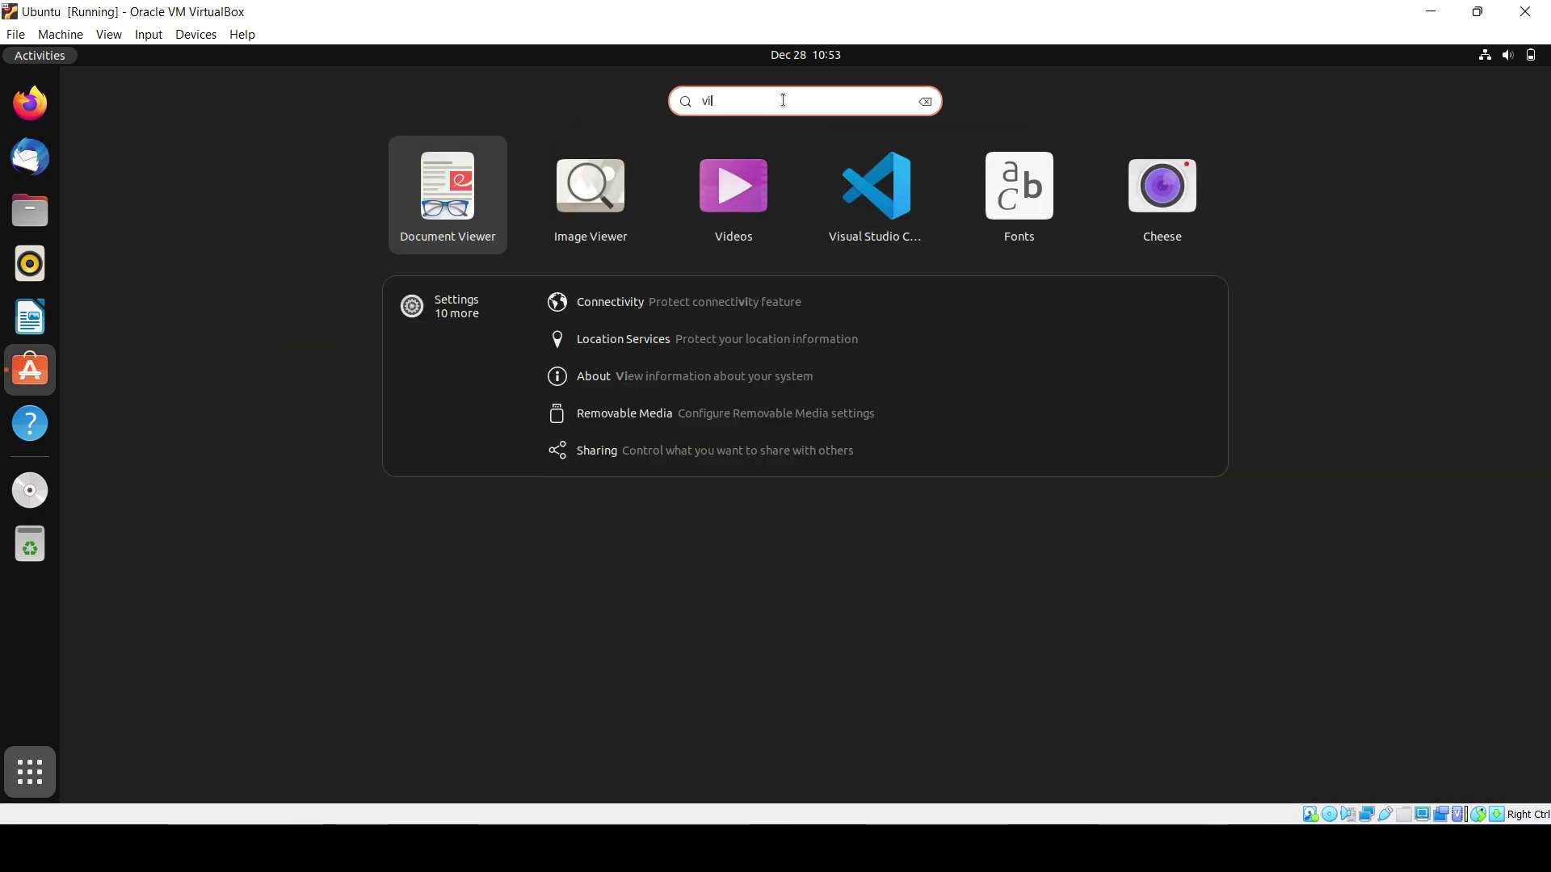
pyautogui.click(886, 216)
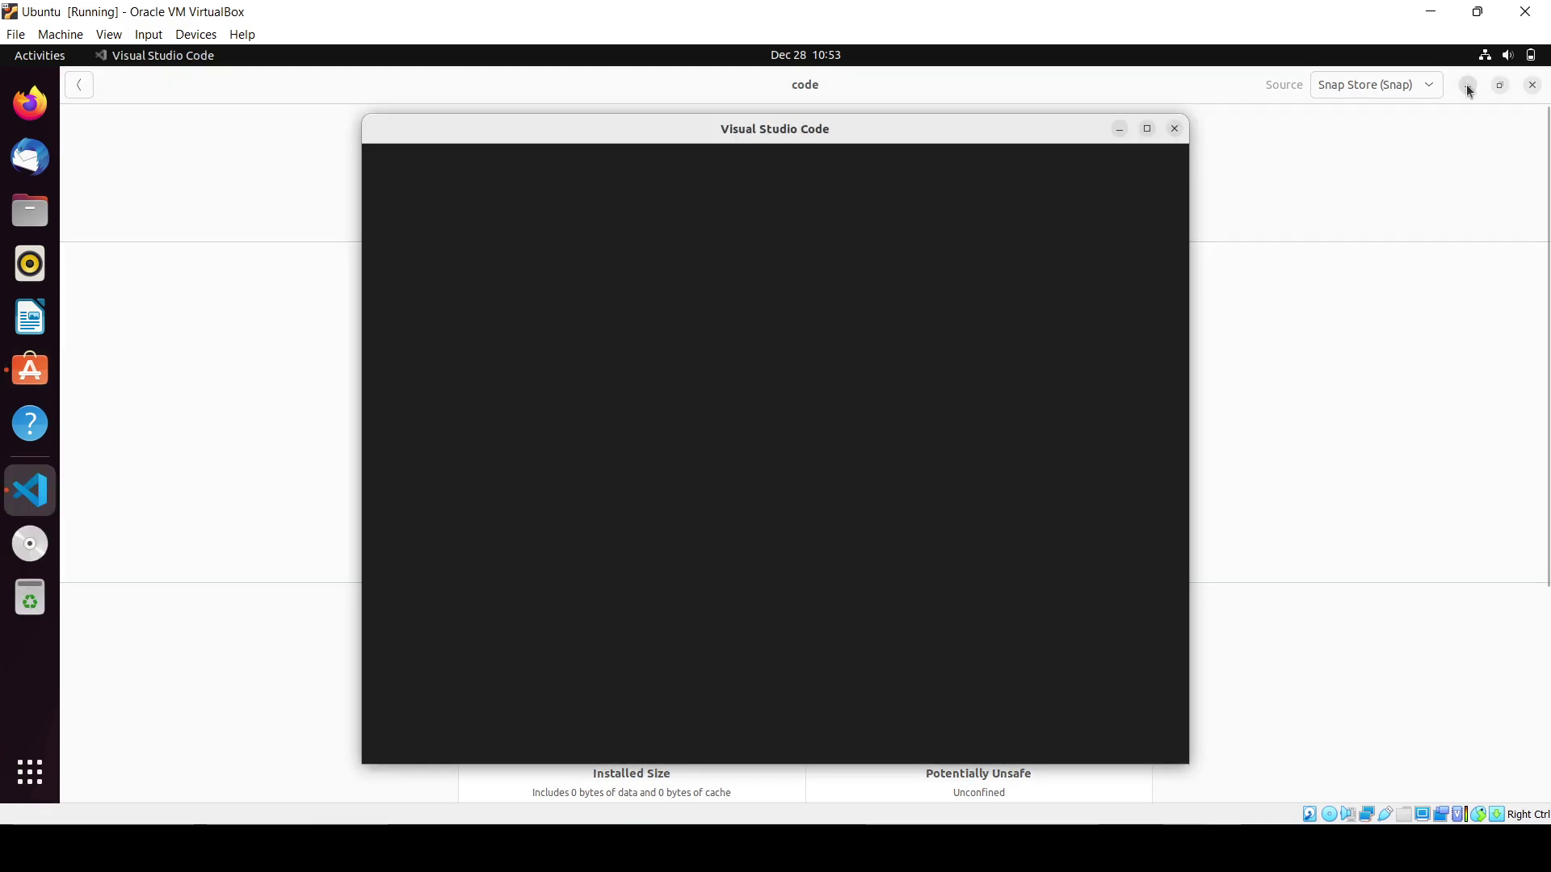
# - Minimize Ubuntu Software, maximize Visual Studio Code, and show the Explorer sidebar
pyautogui.click(1467, 85)
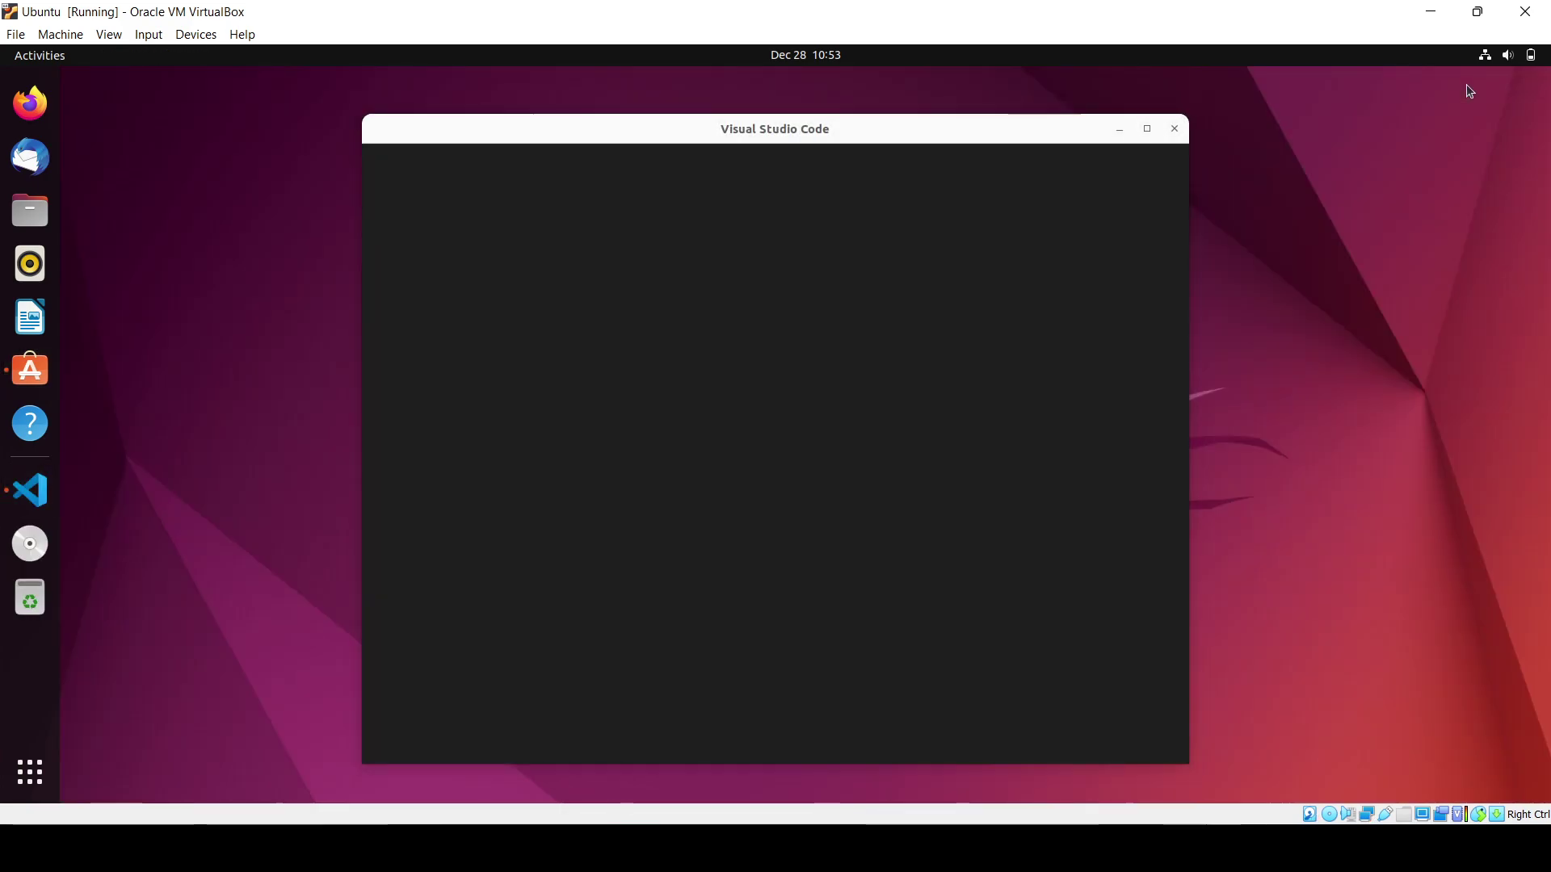
pyautogui.click(1148, 129)
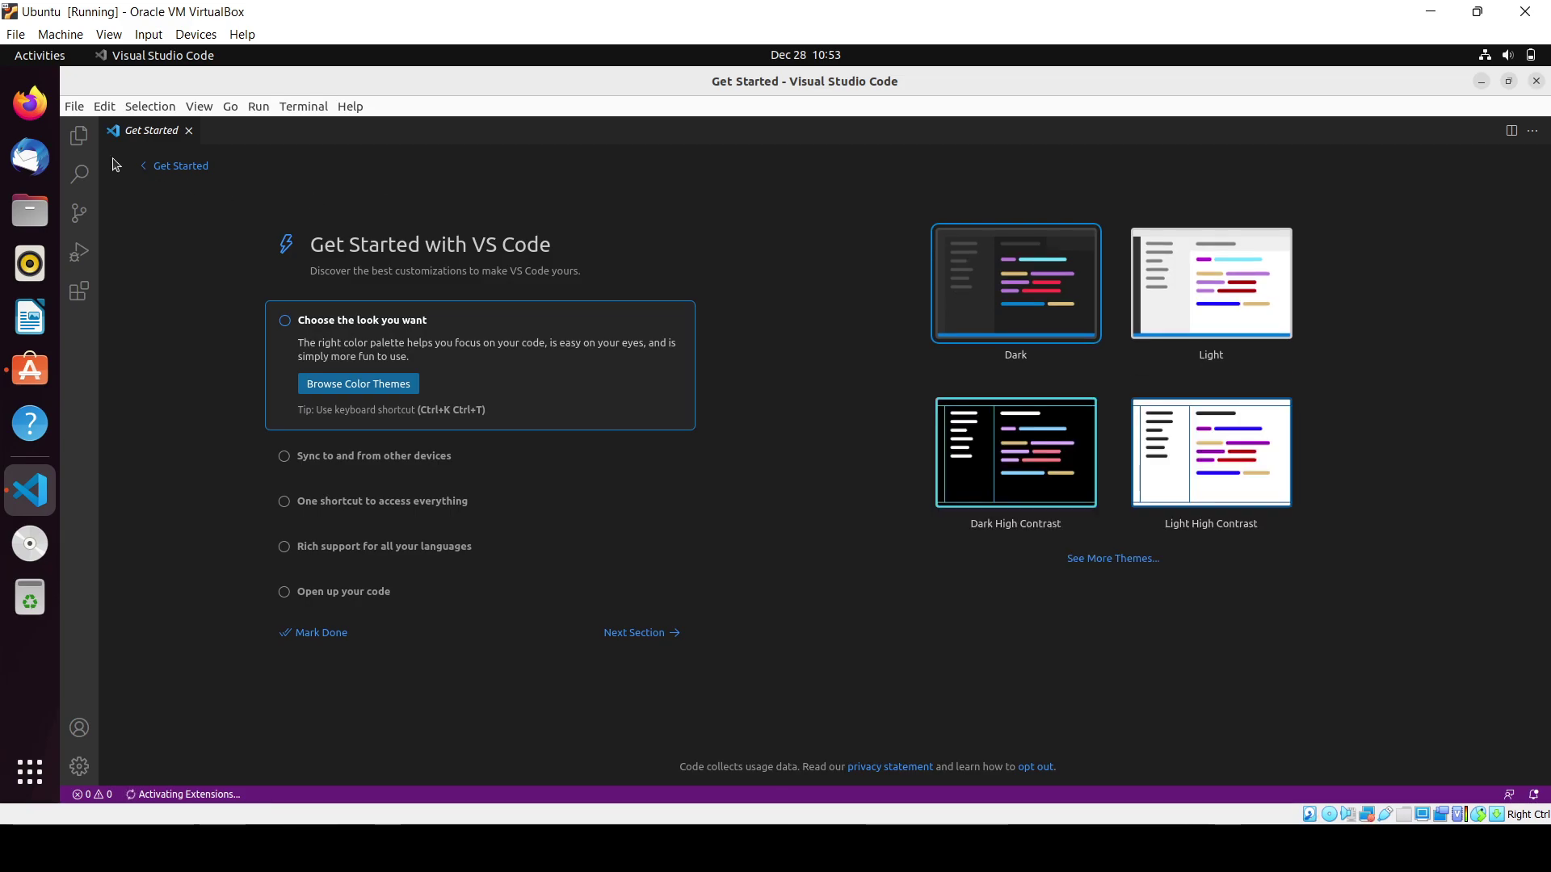
pyautogui.click(79, 135)
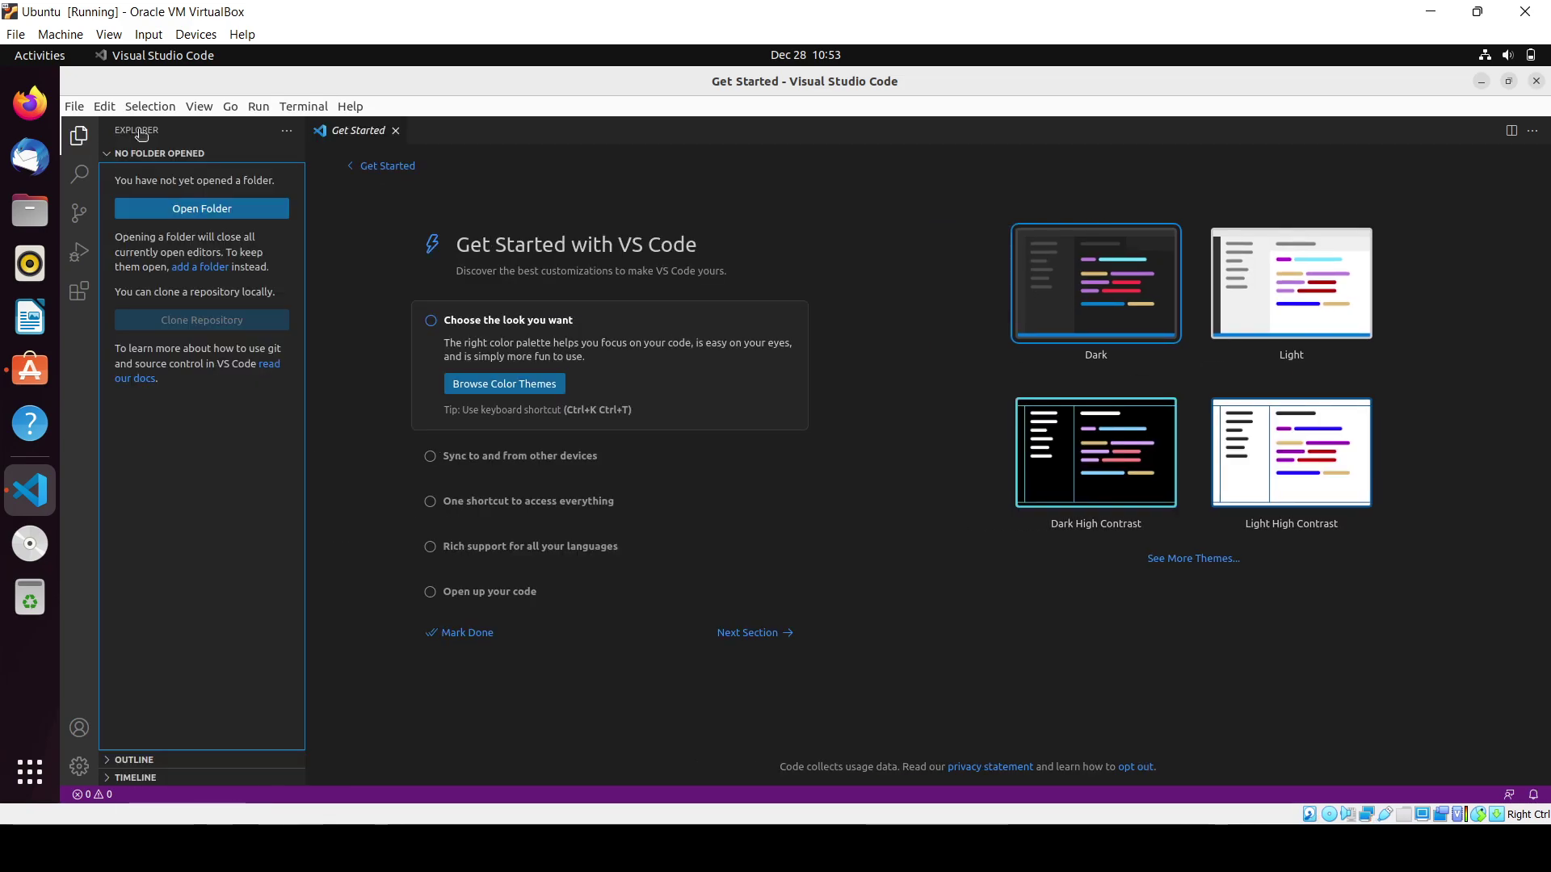